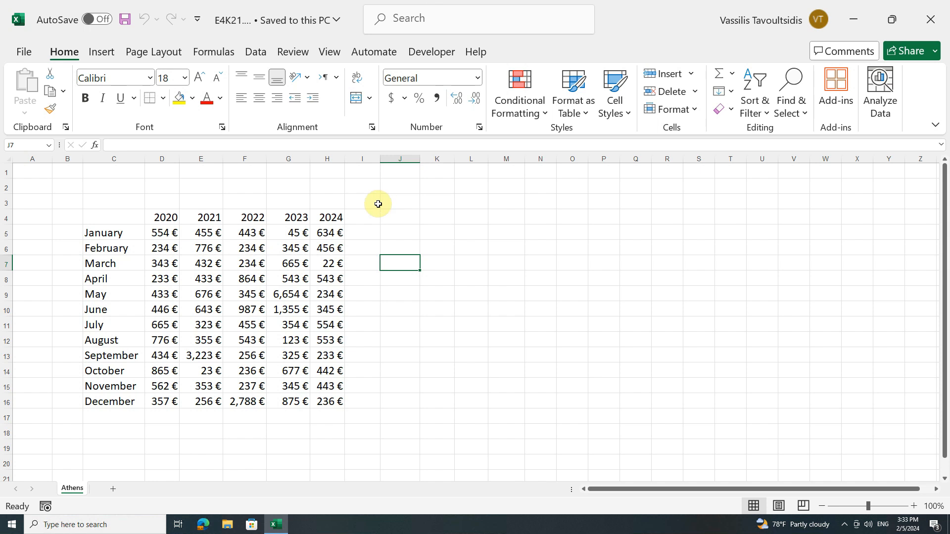
Apply the Top and Double Bottom Border to the monthly amounts in D5:H16.
{"action": "left_click_drag", "start_coordinate": [157, 233], "coordinate": [327, 403]}
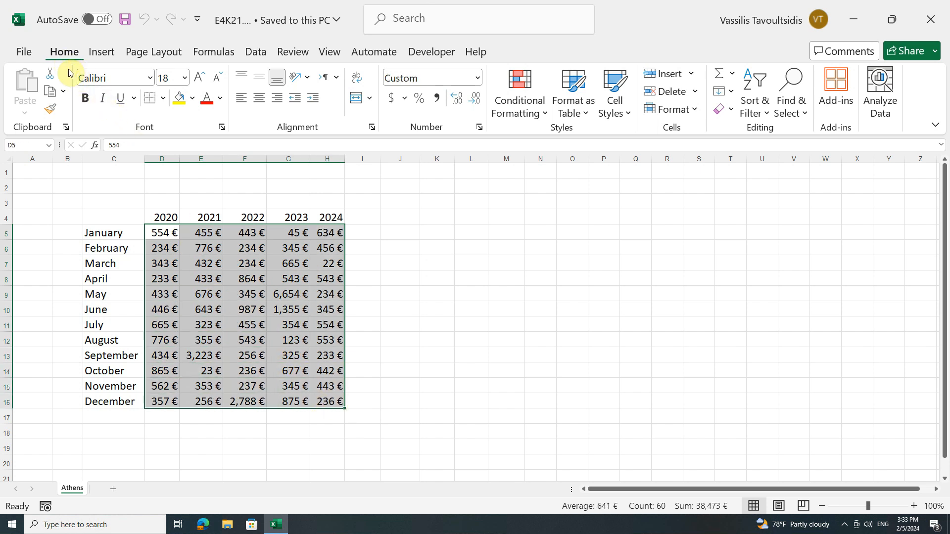
{"action": "left_click", "coordinate": [164, 99]}
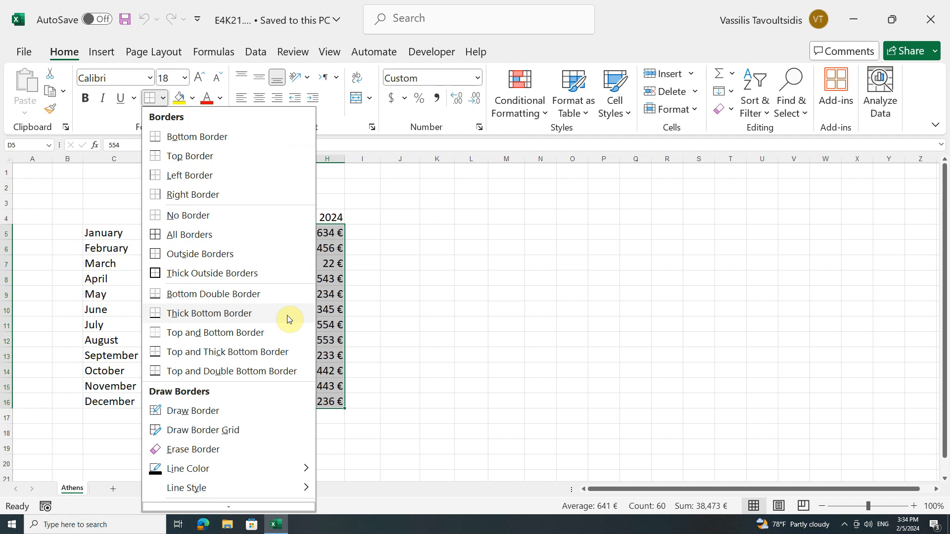
{"action": "left_click", "coordinate": [301, 371]}
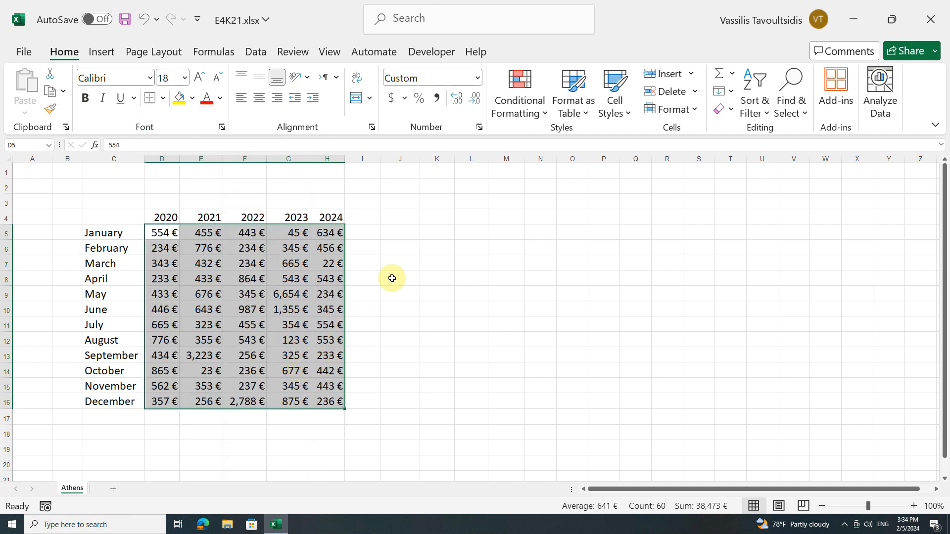
{"action": "left_click", "coordinate": [391, 278]}
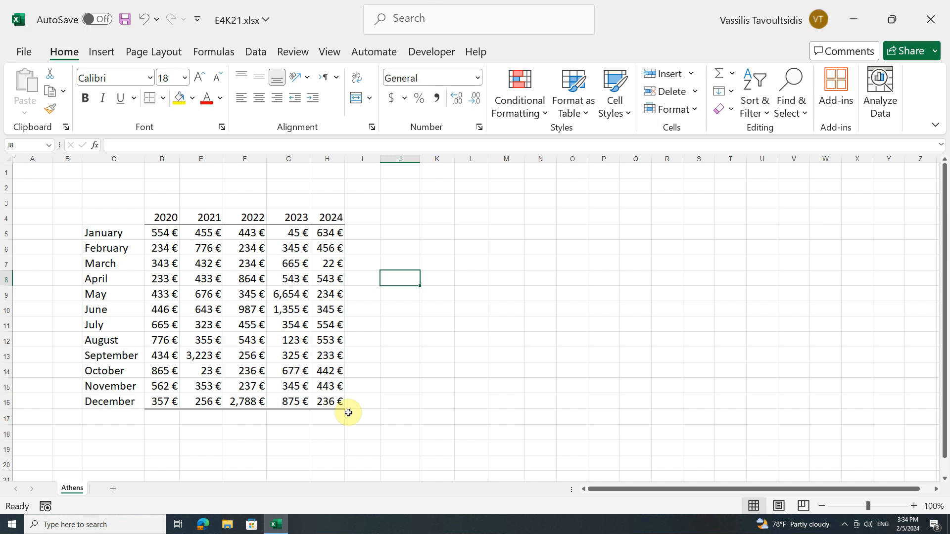
Try the same top and double bottom border on cells E8:H11 and undo it.
{"action": "left_click_drag", "start_coordinate": [198, 279], "coordinate": [327, 323]}
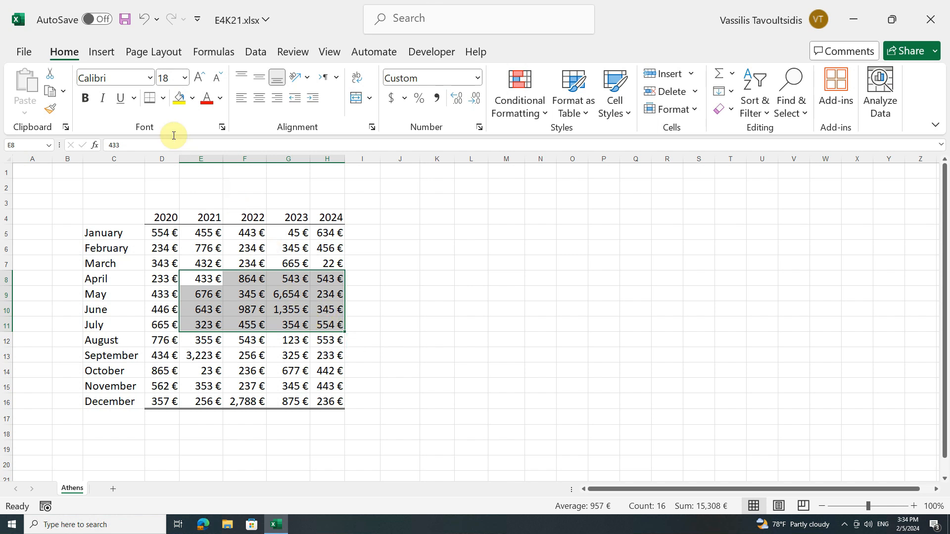
{"action": "left_click", "coordinate": [152, 106]}
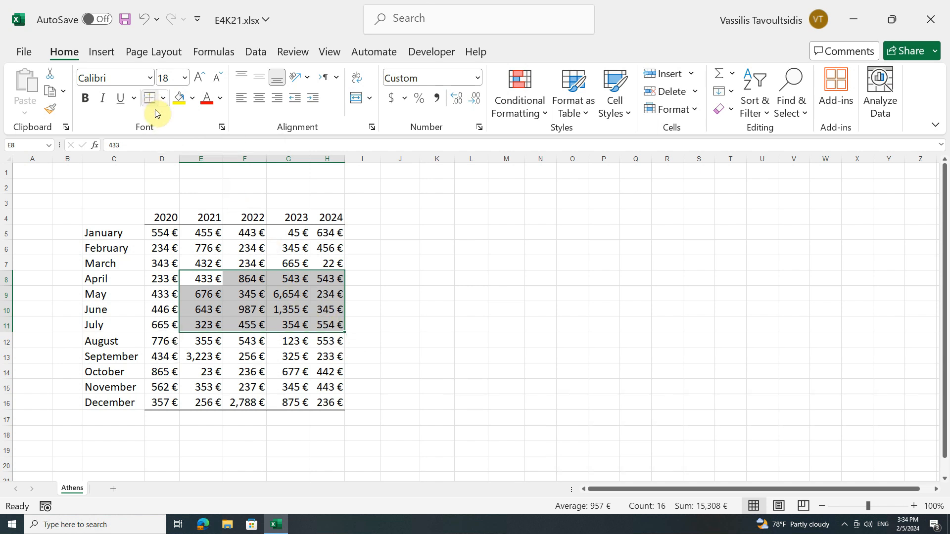
{"action": "left_click", "coordinate": [368, 262]}
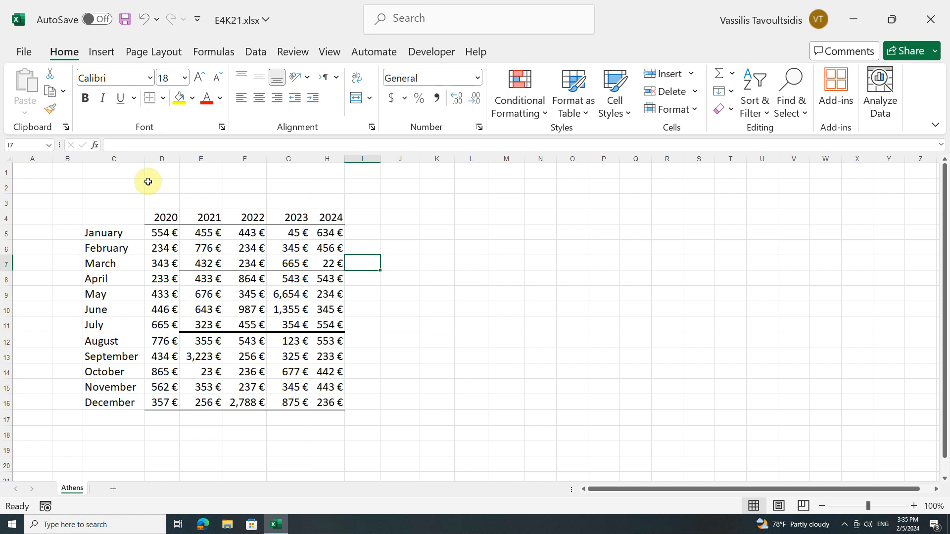
{"action": "left_click", "coordinate": [140, 19]}
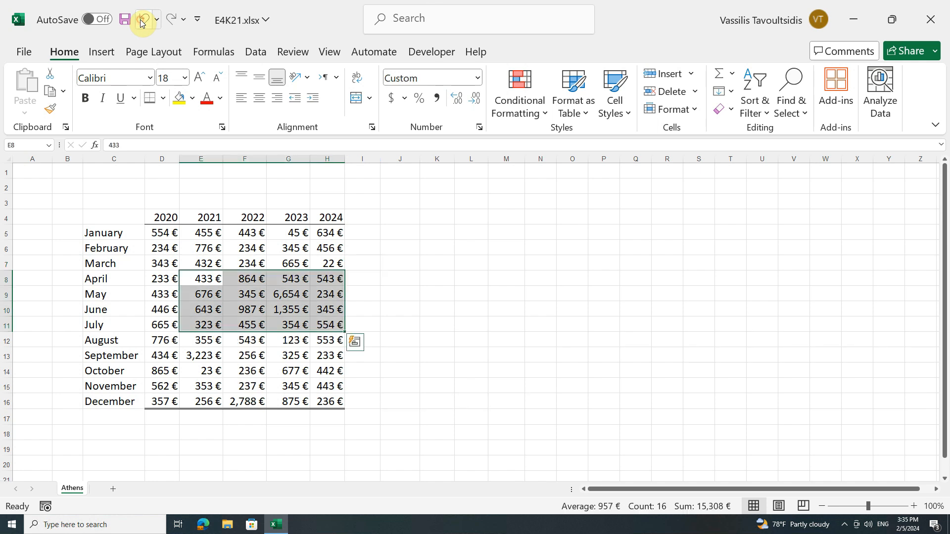
{"action": "left_click", "coordinate": [383, 243]}
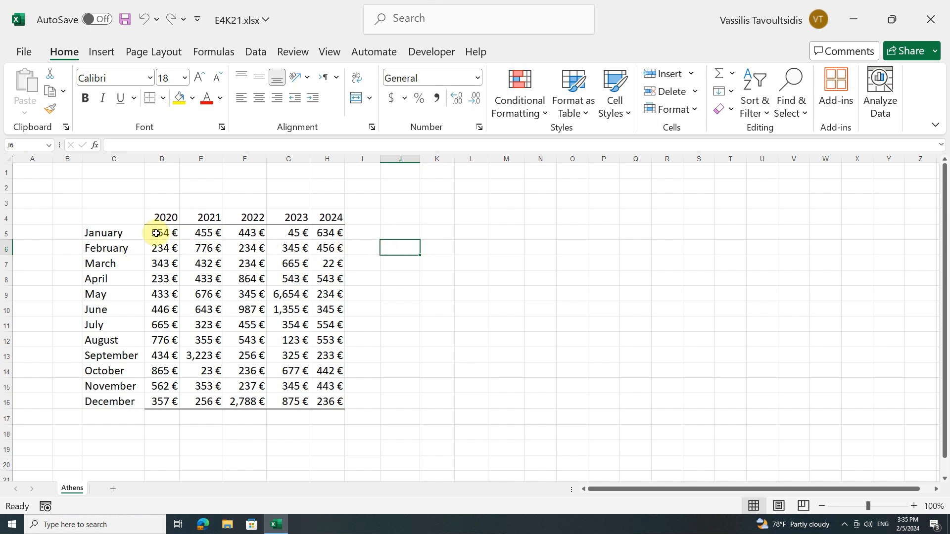
Open the detailed border settings for cells D5:H16, looking briefly at the number and font settings.
{"action": "left_click_drag", "start_coordinate": [155, 233], "coordinate": [325, 396]}
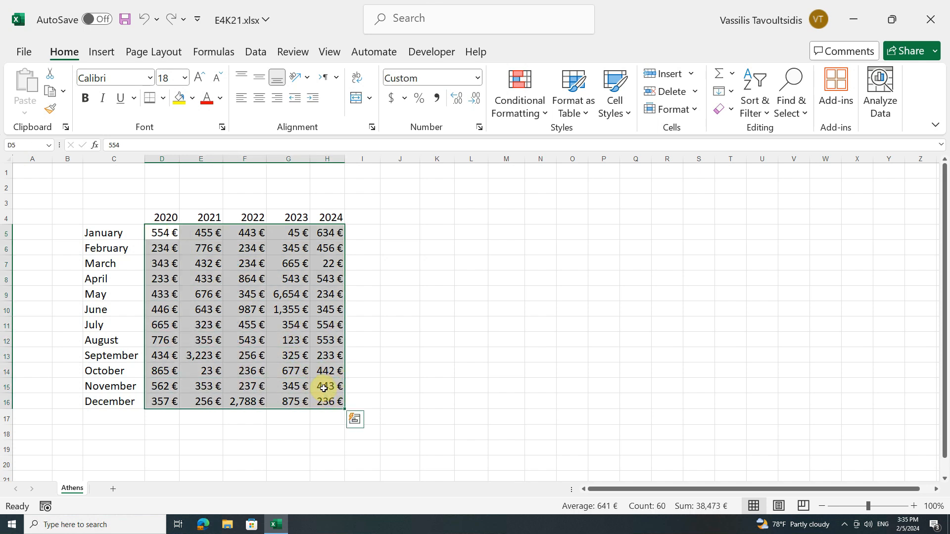
{"action": "left_click", "coordinate": [165, 98]}
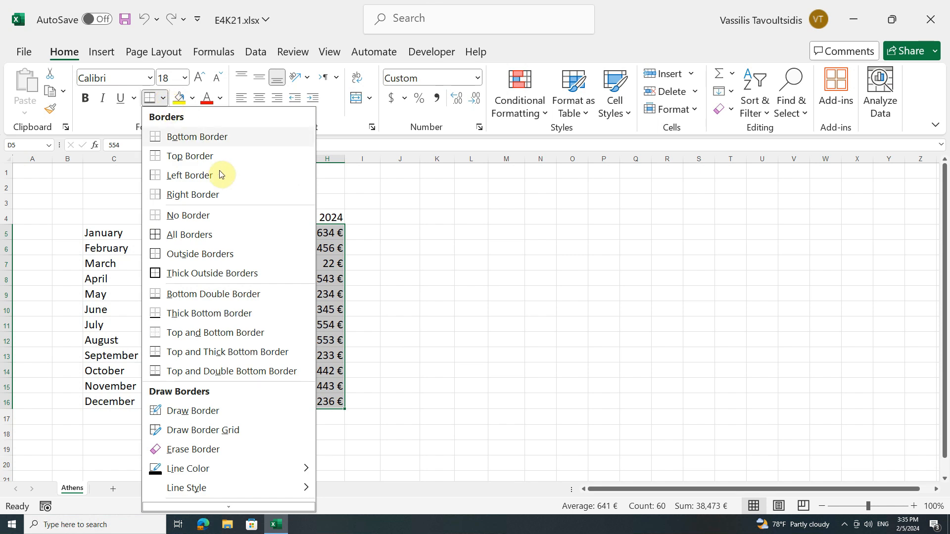
{"action": "scroll", "coordinate": [234, 370], "scroll_direction": "down", "scroll_amount": 1}
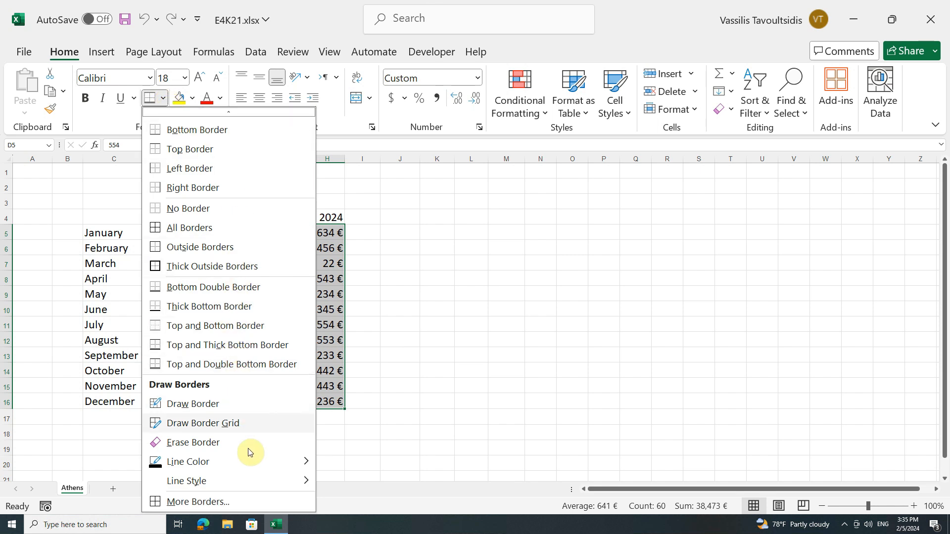
{"action": "left_click", "coordinate": [256, 500]}
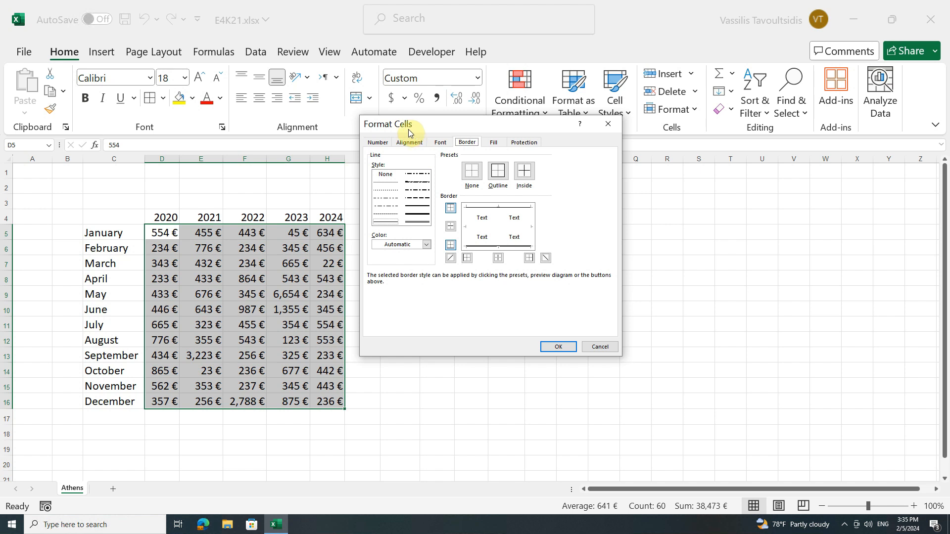
{"action": "left_click", "coordinate": [377, 142]}
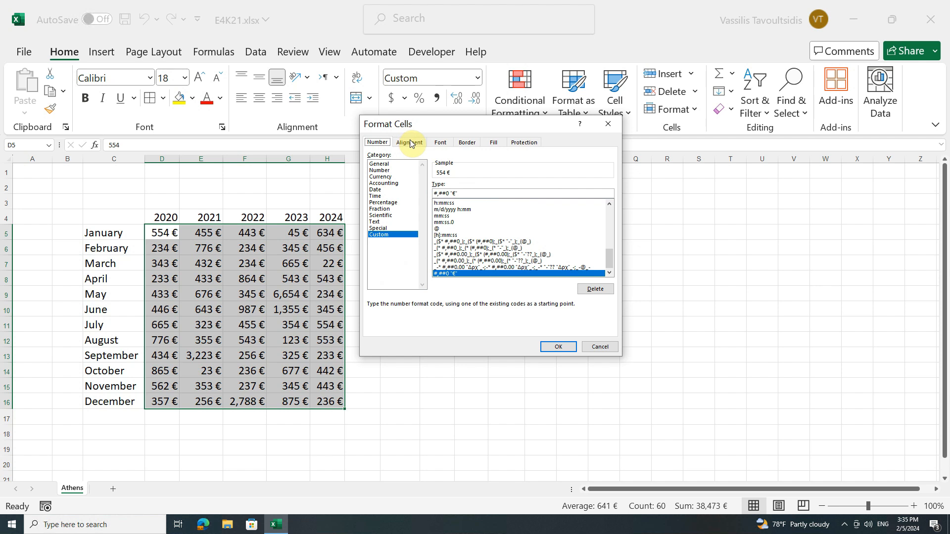
{"action": "left_click", "coordinate": [439, 142]}
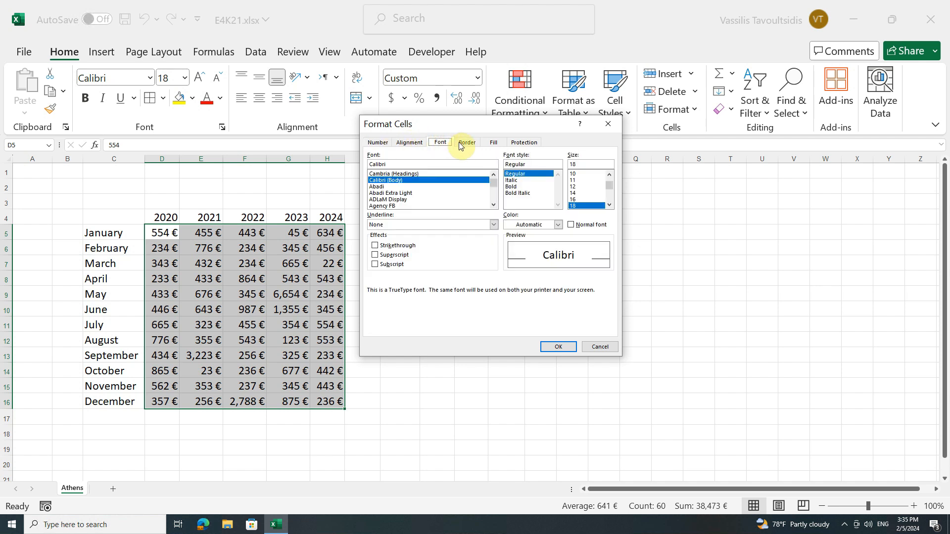
{"action": "left_click", "coordinate": [471, 143]}
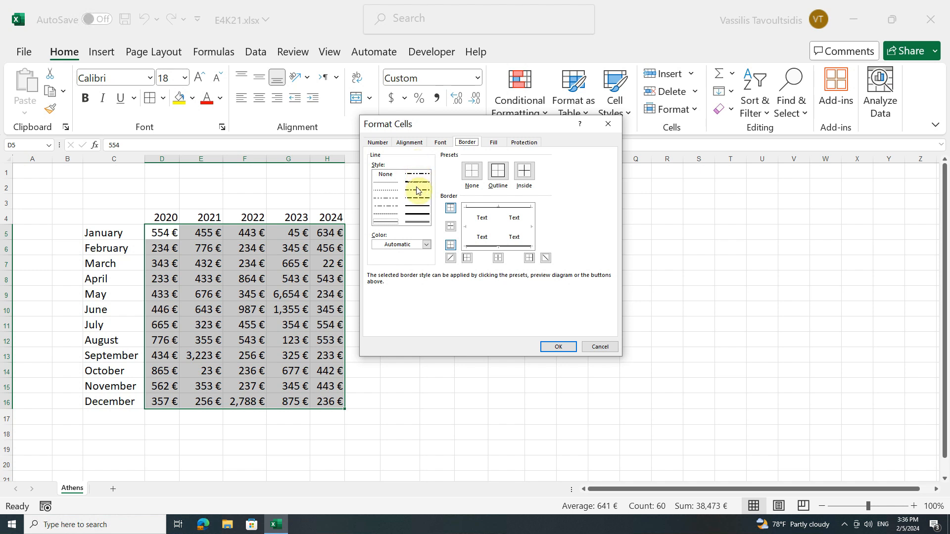
Set the border line style to a double line in standard orange.
{"action": "left_click", "coordinate": [415, 223]}
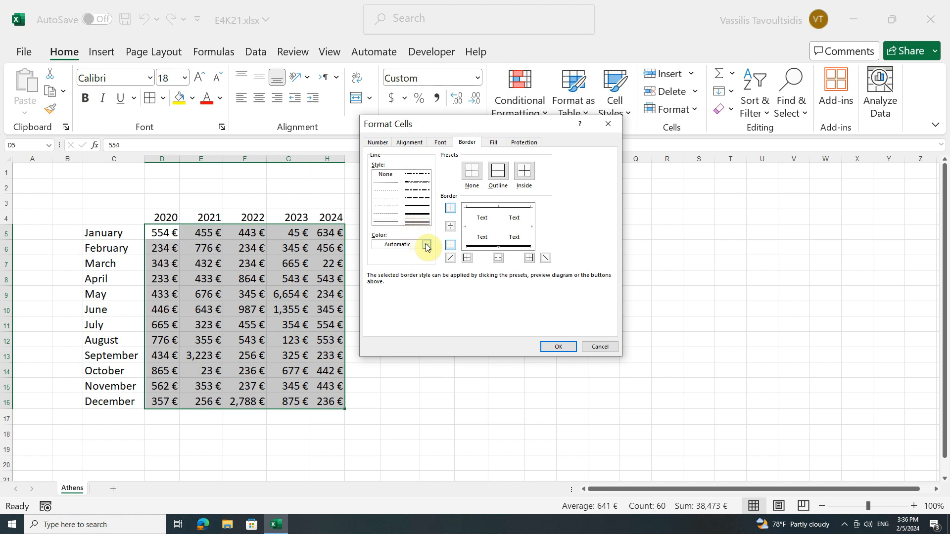
{"action": "left_click", "coordinate": [426, 245]}
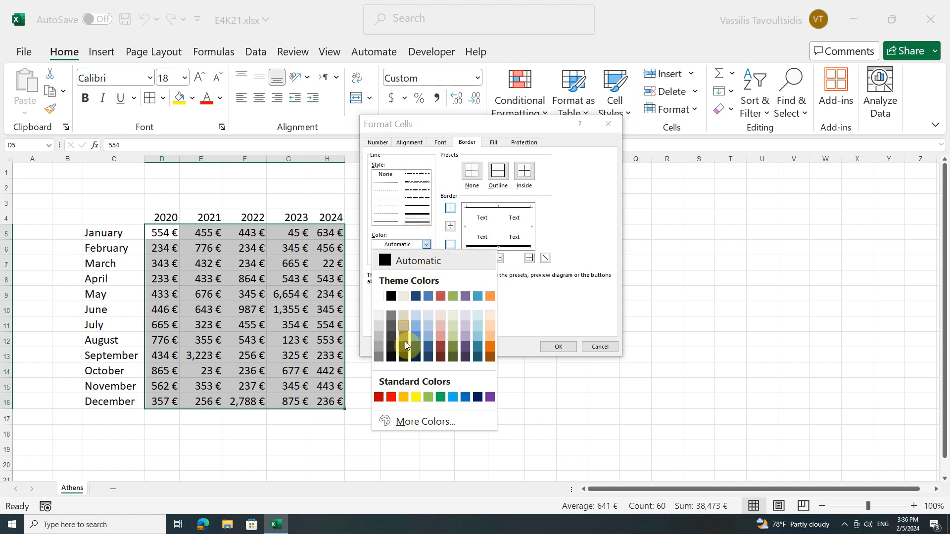
{"action": "left_click", "coordinate": [402, 397]}
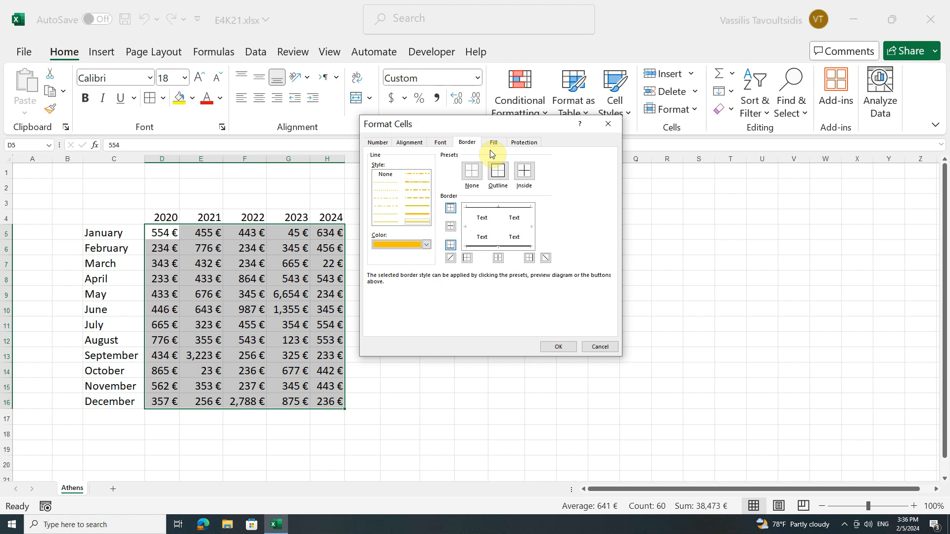
Preview the Outline and Inside border presets for D5:H16 and clear all borders with None.
{"action": "left_click", "coordinate": [498, 171]}
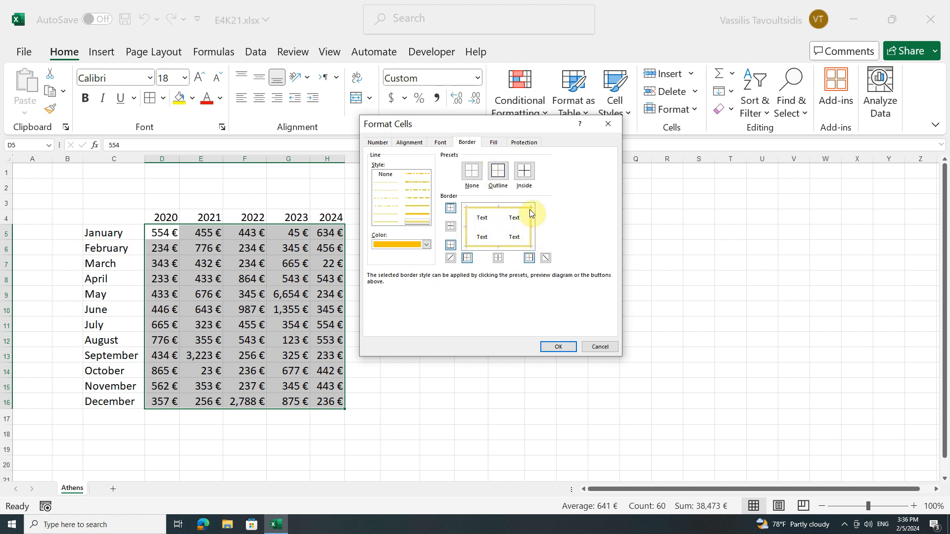
{"action": "left_click", "coordinate": [530, 173]}
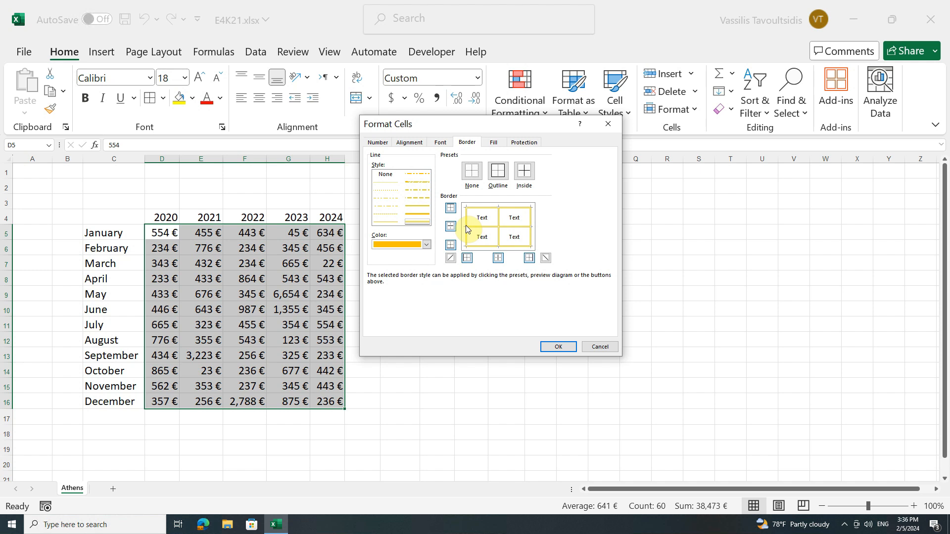
{"action": "left_click", "coordinate": [472, 175]}
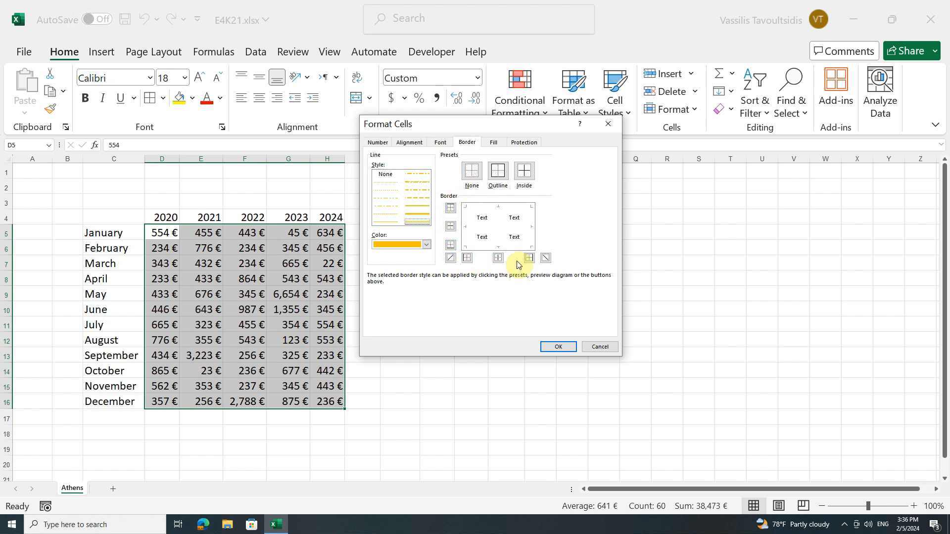
Apply the orange double line to the top, inner horizontal and bottom borders of D5:H16.
{"action": "left_click", "coordinate": [452, 227]}
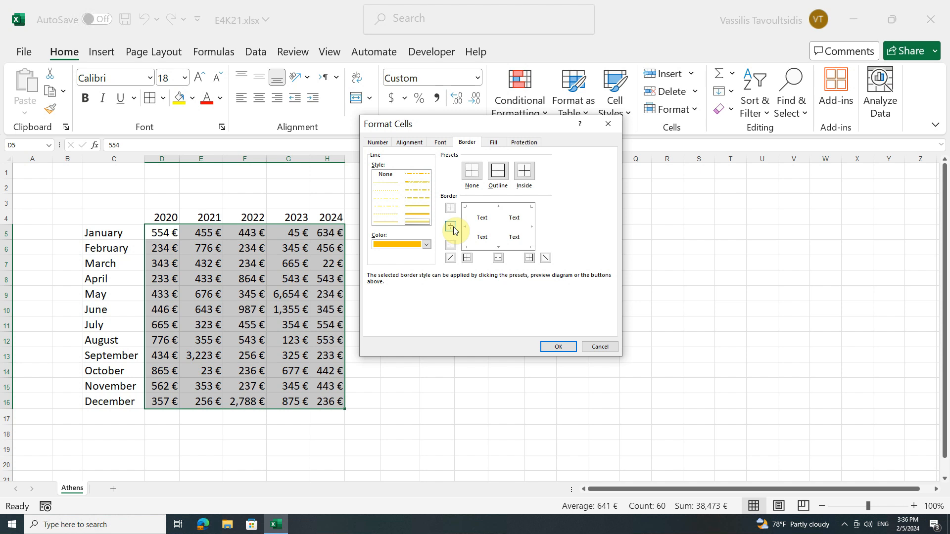
{"action": "left_click", "coordinate": [452, 226]}
{"action": "left_click", "coordinate": [451, 209]}
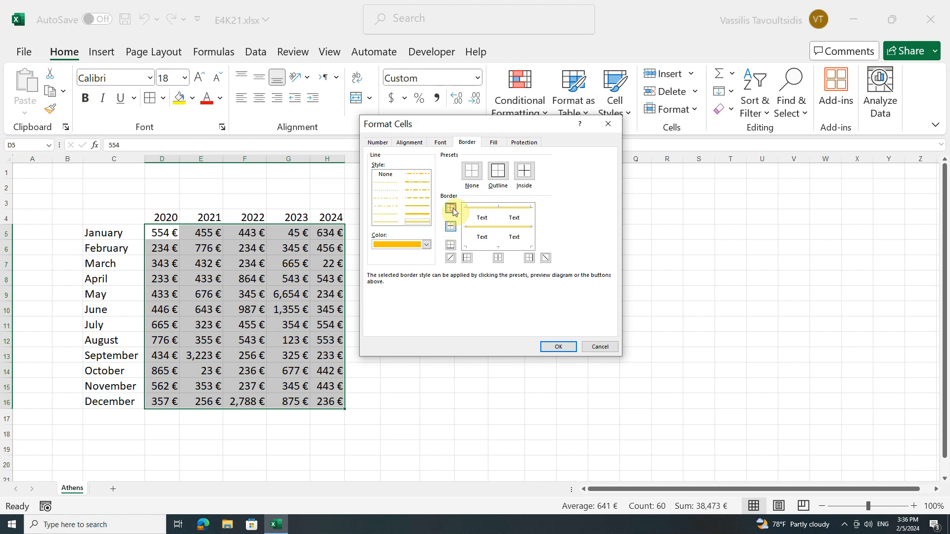
{"action": "left_click", "coordinate": [450, 246]}
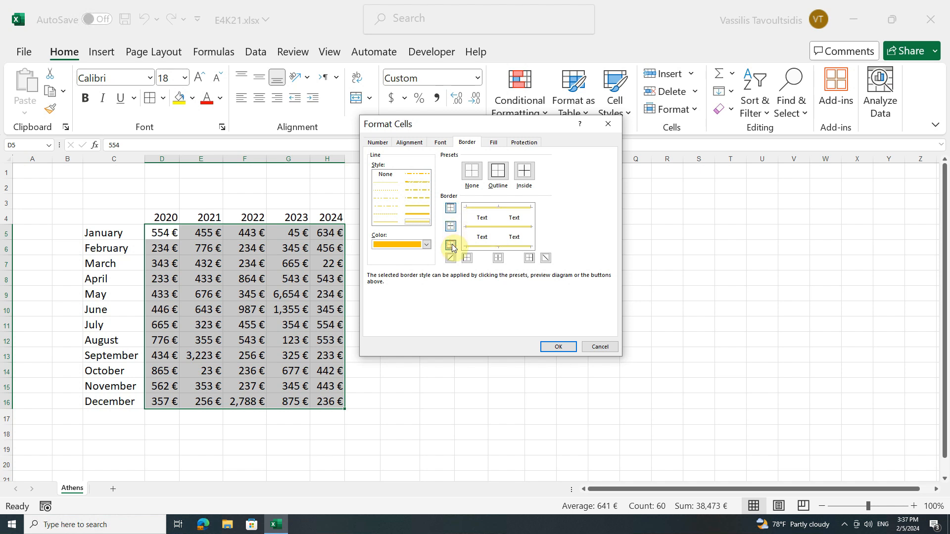
{"action": "left_click", "coordinate": [549, 346]}
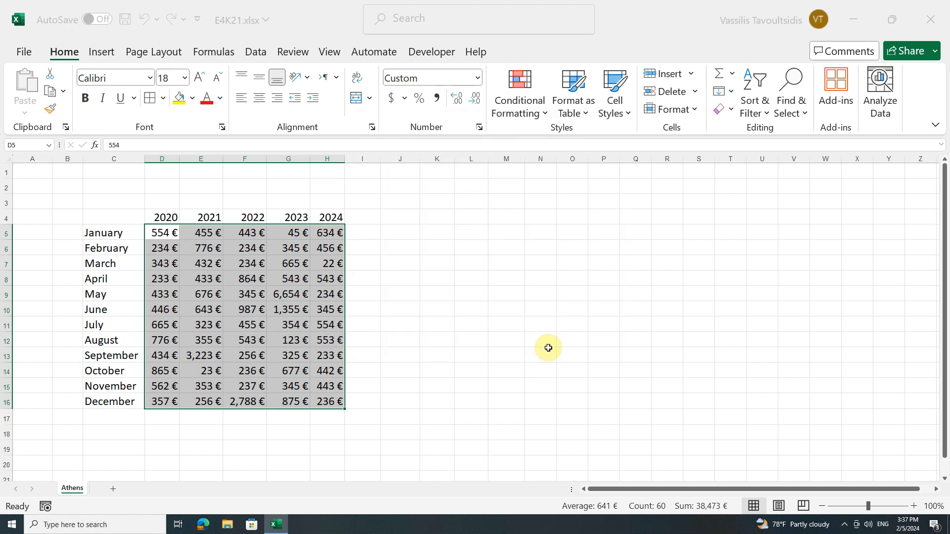
{"action": "left_click", "coordinate": [384, 245]}
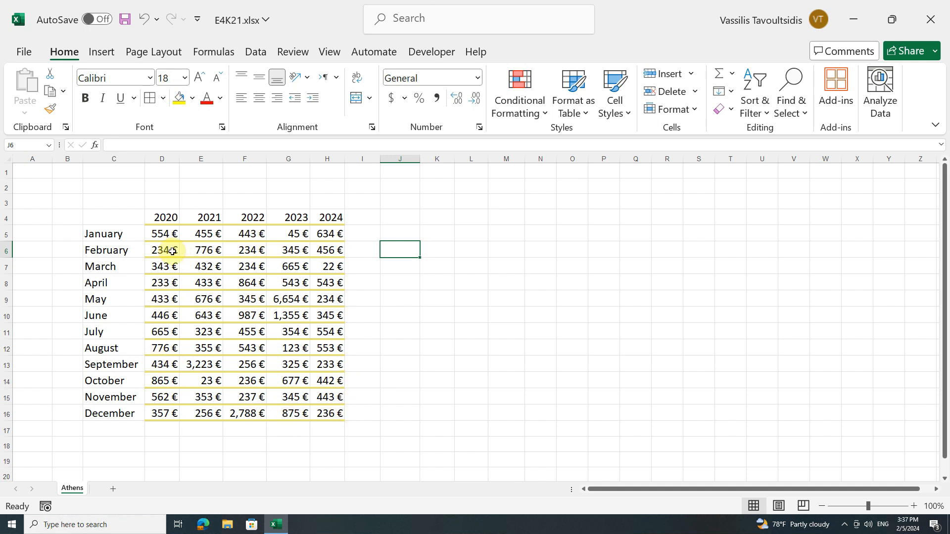
Reopen the detailed border settings for D5:H16 and remove the inner horizontal borders.
{"action": "left_click", "coordinate": [159, 235]}
{"action": "left_click_drag", "start_coordinate": [202, 268], "coordinate": [331, 409]}
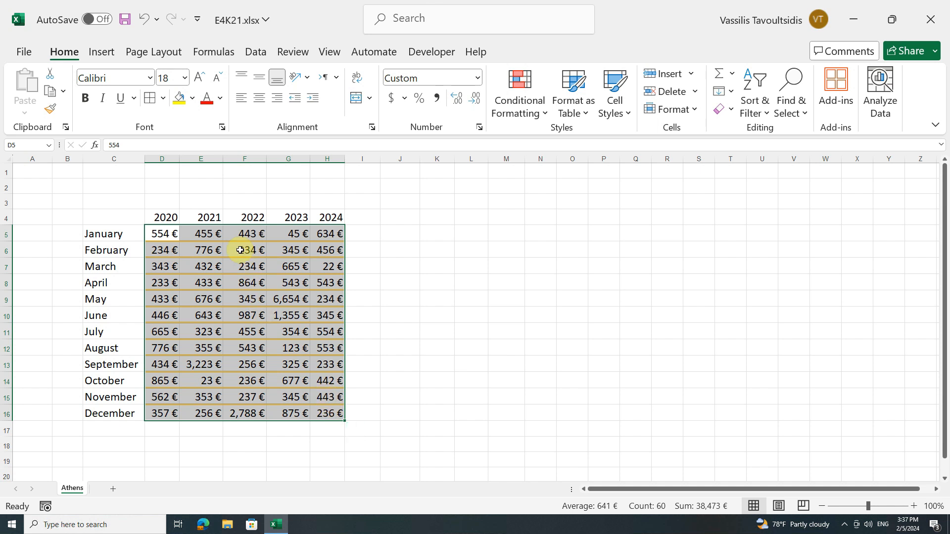
{"action": "left_click", "coordinate": [165, 99]}
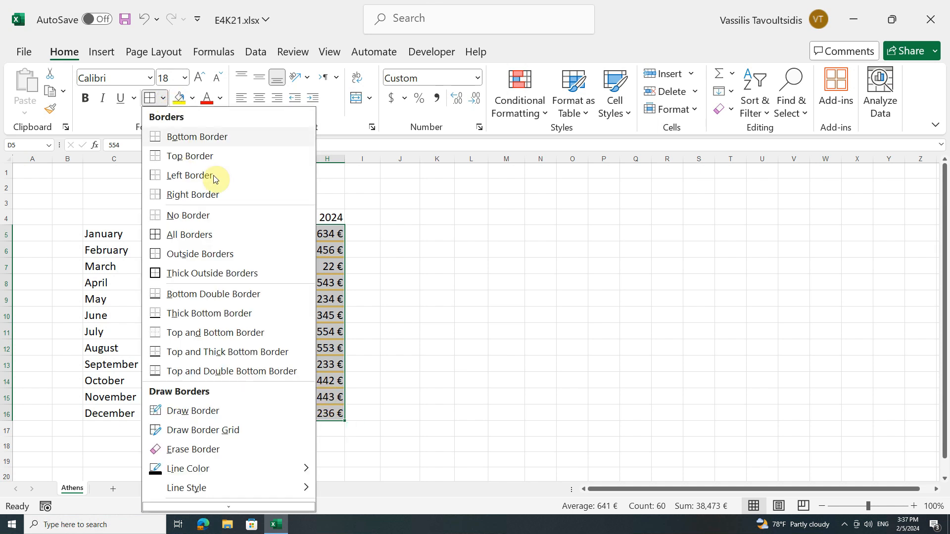
{"action": "left_click", "coordinate": [245, 503]}
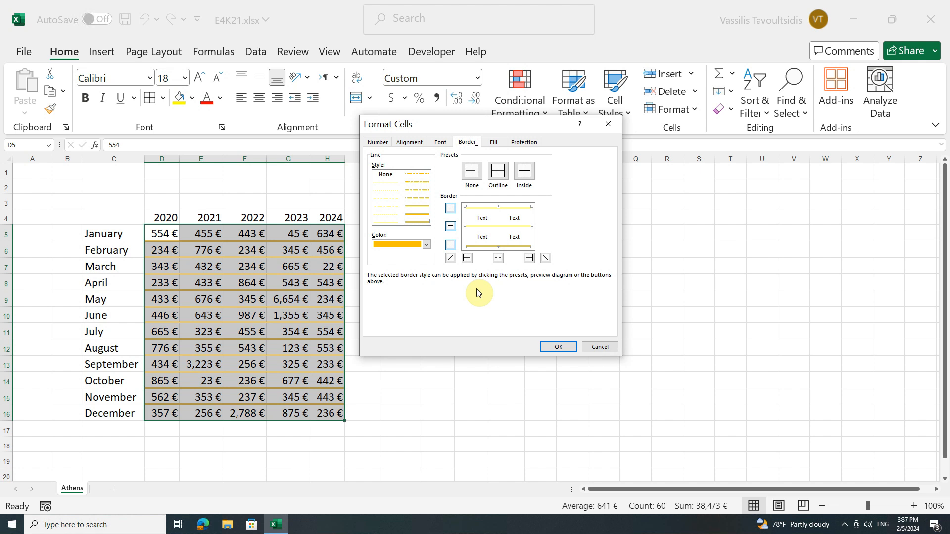
{"action": "left_click", "coordinate": [452, 228]}
Add thick standard red borders to the left and right edges of D5:H16 and apply the border settings.
{"action": "left_click", "coordinate": [426, 244]}
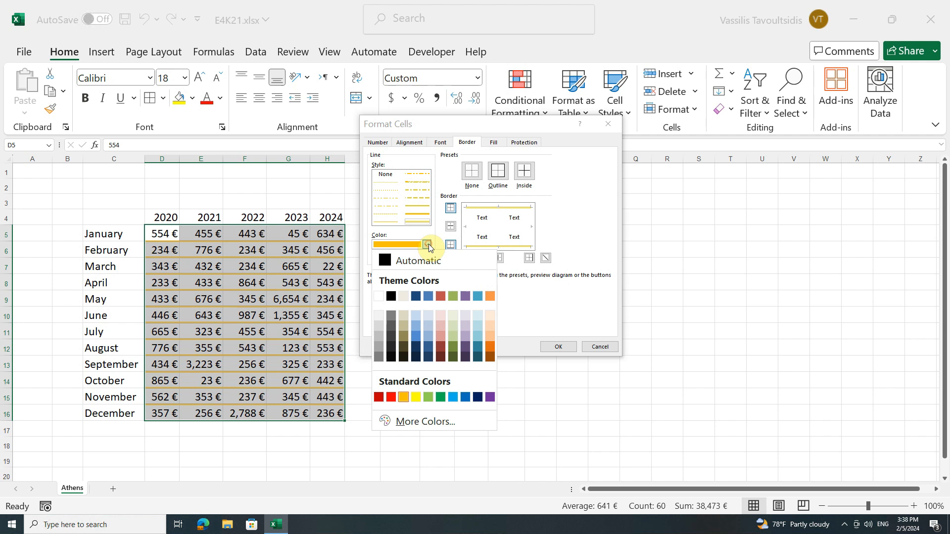
{"action": "left_click", "coordinate": [394, 396]}
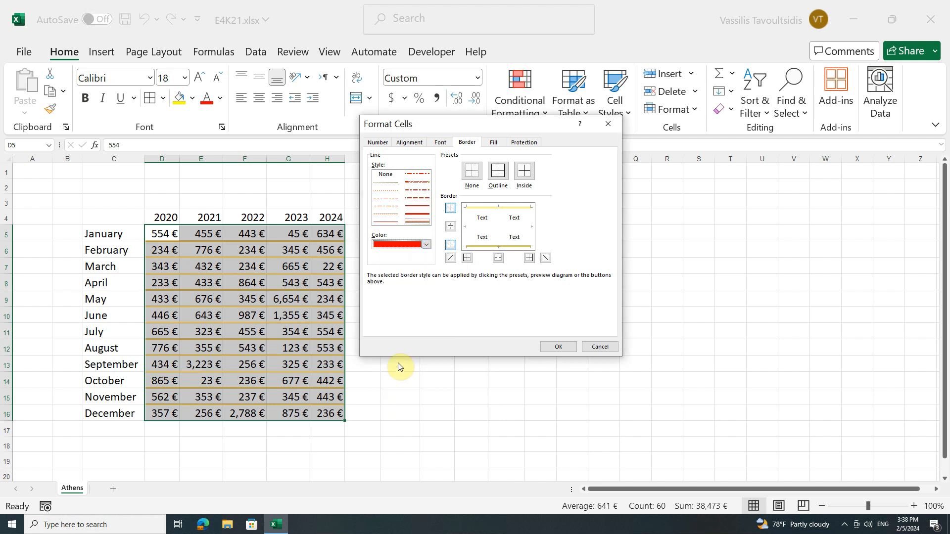
{"action": "left_click", "coordinate": [415, 218]}
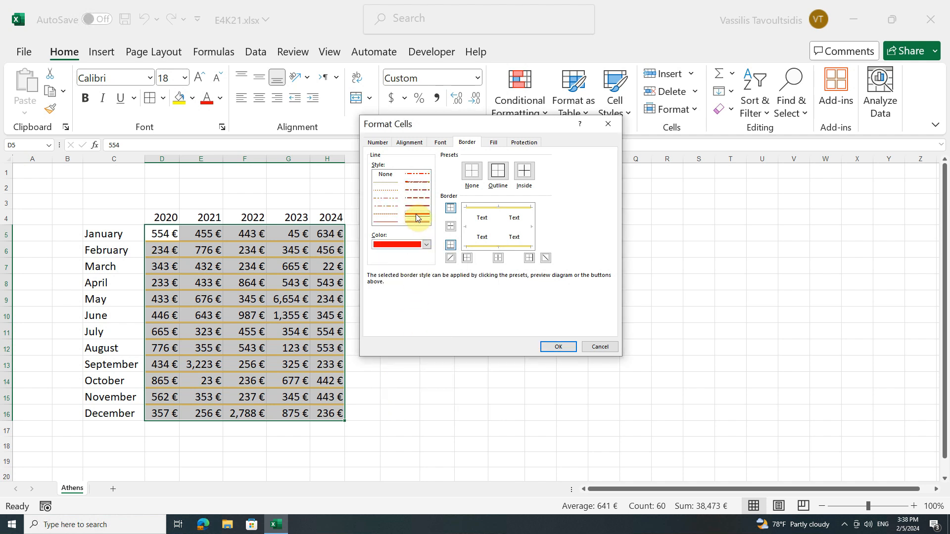
{"action": "left_click", "coordinate": [467, 259]}
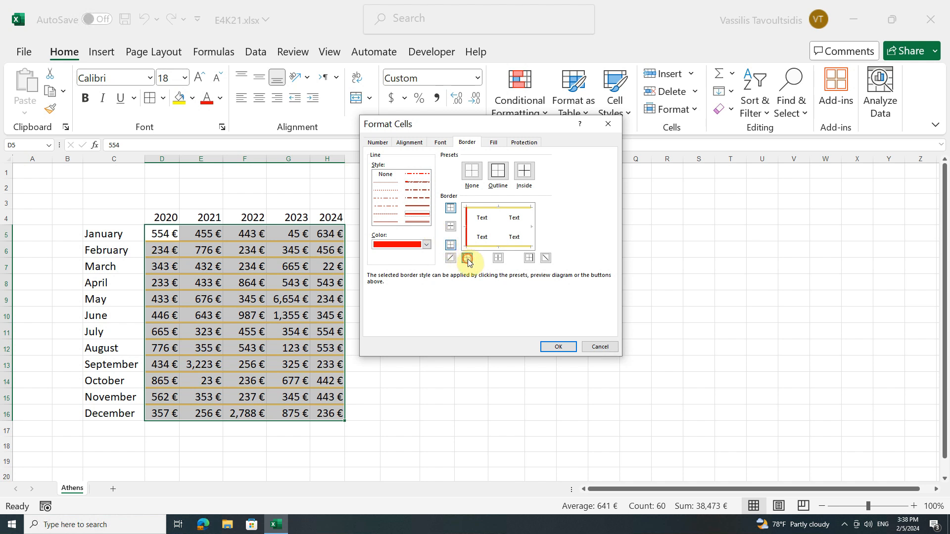
{"action": "left_click", "coordinate": [530, 259]}
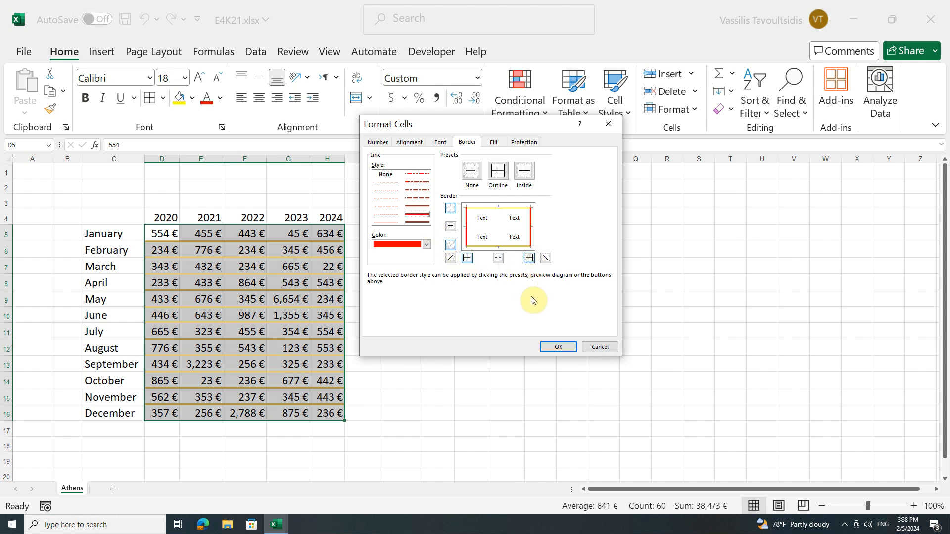
{"action": "left_click", "coordinate": [558, 347]}
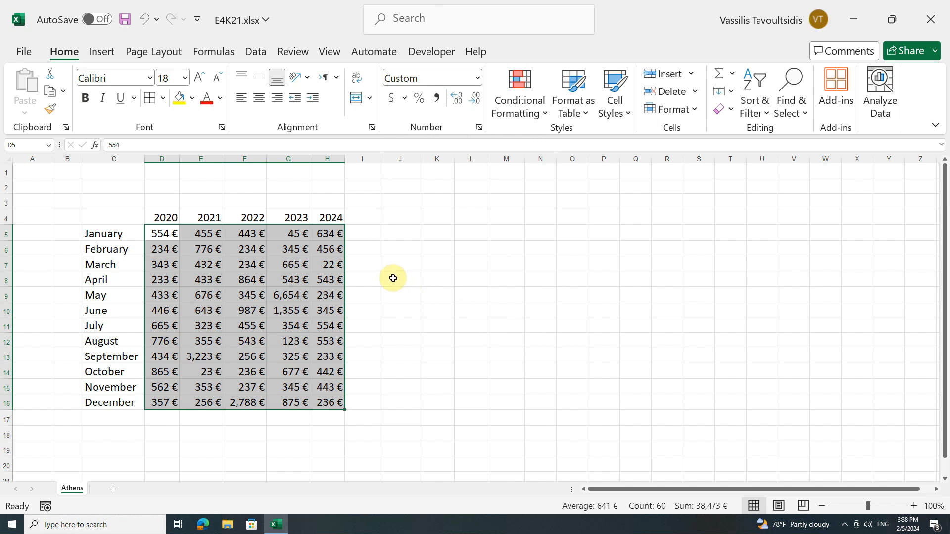
{"action": "left_click", "coordinate": [383, 274]}
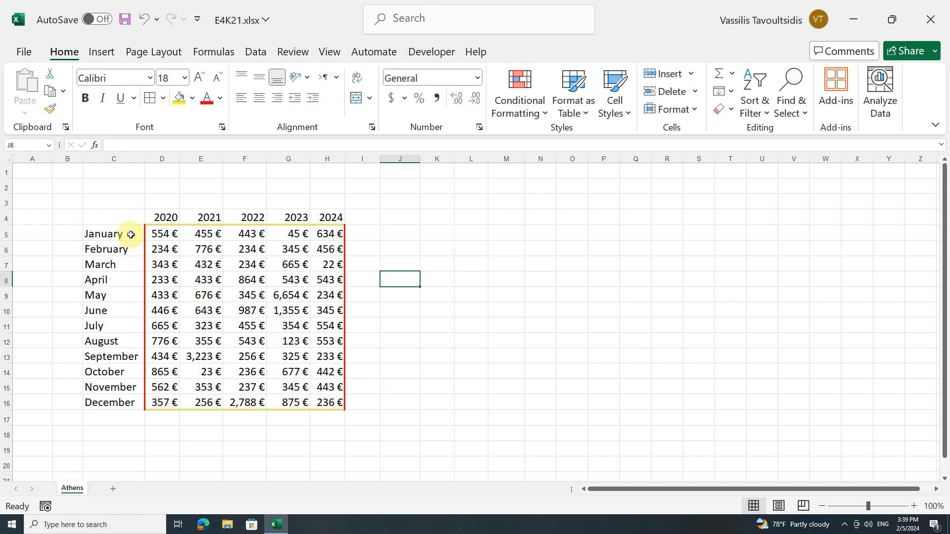
Fill the month names in C5:C16 with standard orange.
{"action": "left_click_drag", "start_coordinate": [131, 234], "coordinate": [128, 400]}
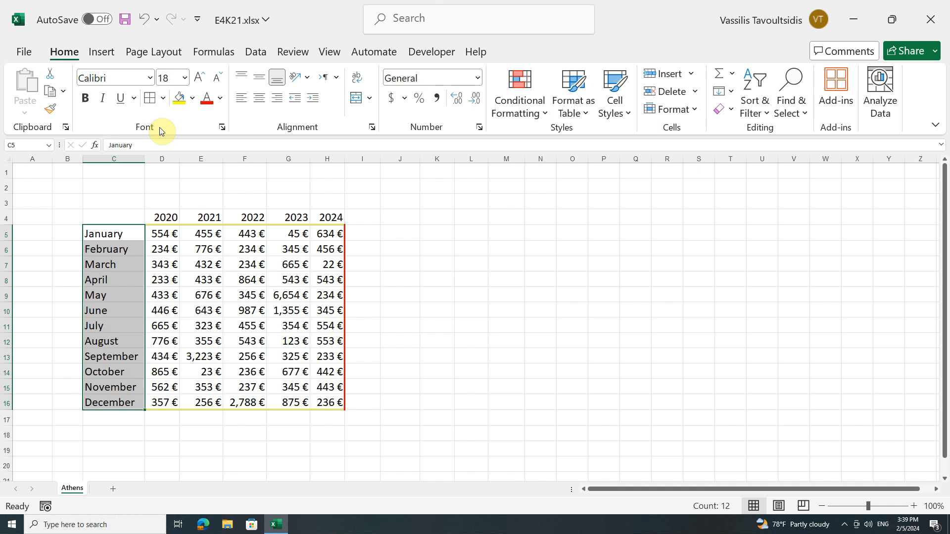
{"action": "left_click", "coordinate": [193, 98]}
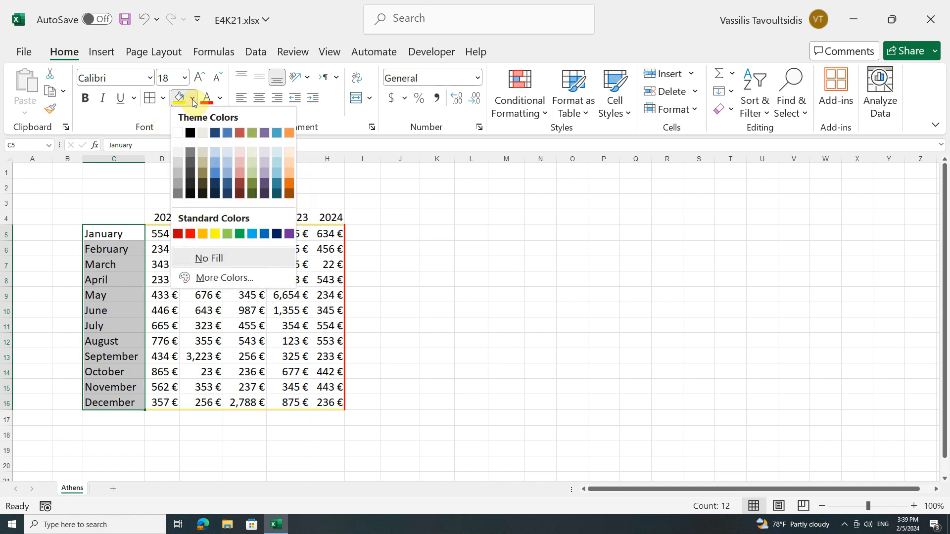
{"action": "left_click", "coordinate": [203, 235]}
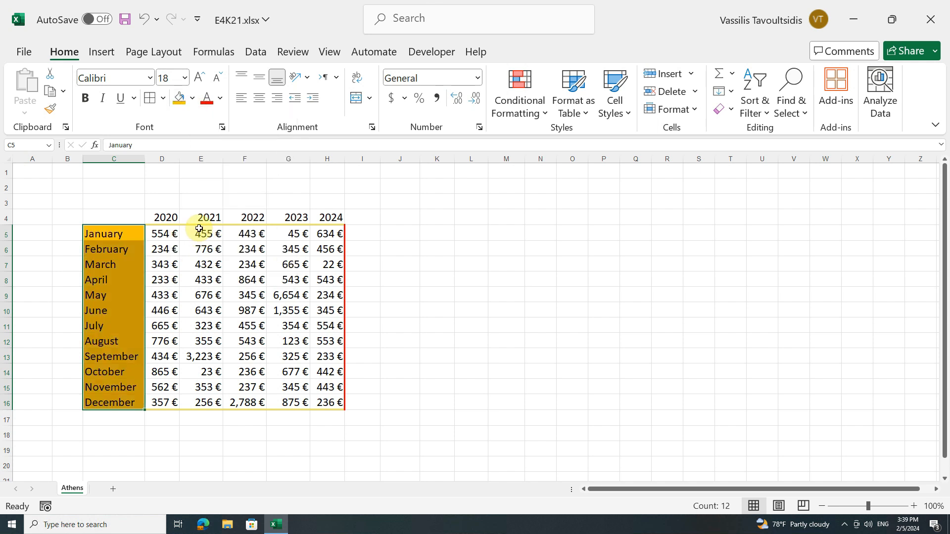
{"action": "left_click", "coordinate": [193, 100]}
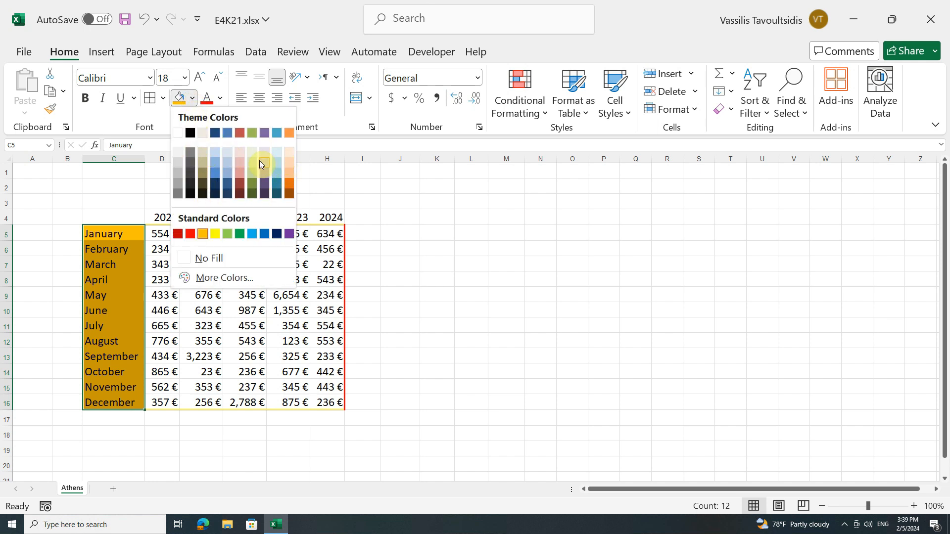
{"action": "left_click", "coordinate": [269, 277]}
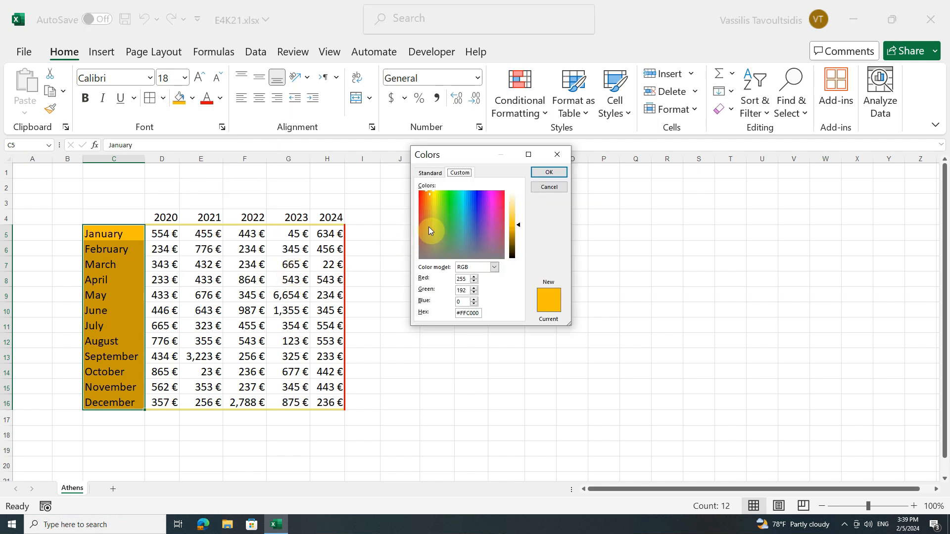
{"action": "left_click_drag", "start_coordinate": [429, 226], "coordinate": [452, 227]}
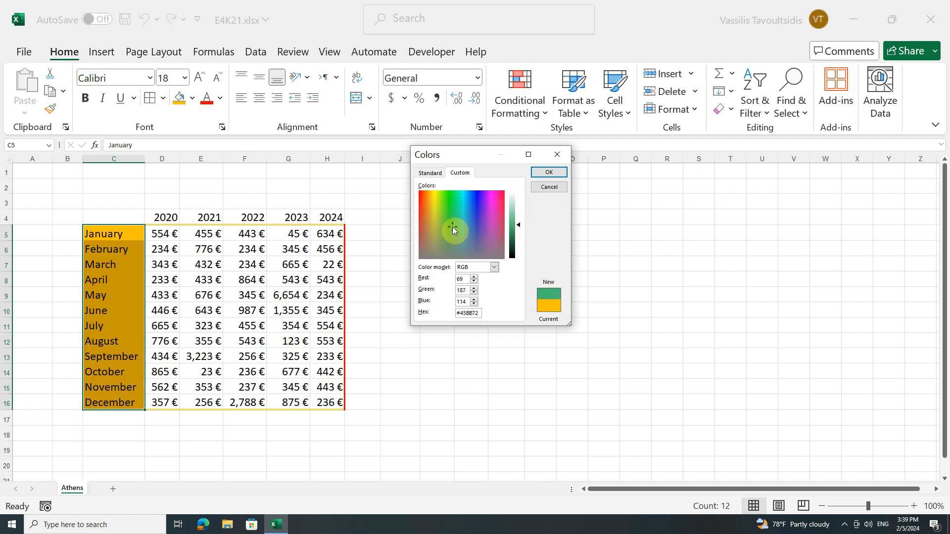
{"action": "left_click", "coordinate": [550, 188]}
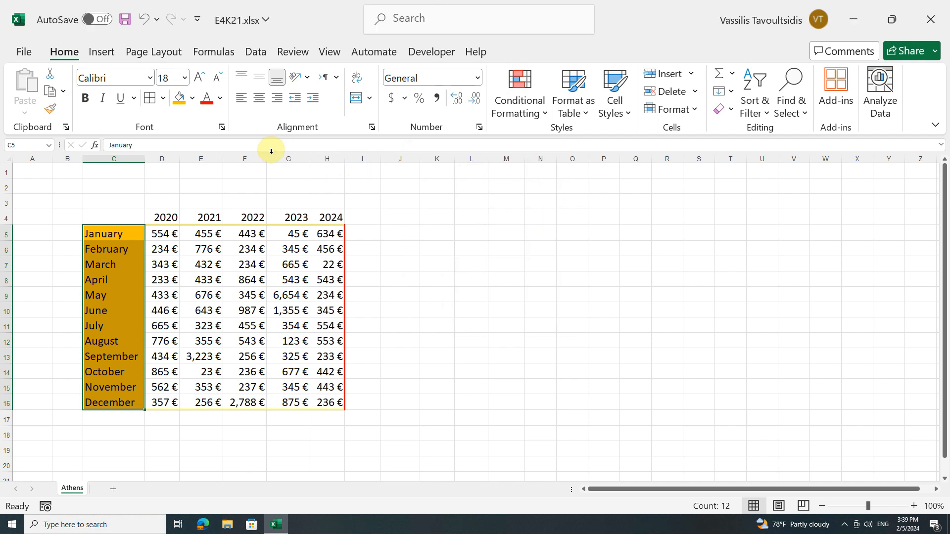
Open the detailed fill settings for the month names in C5:C16.
{"action": "left_click", "coordinate": [223, 128]}
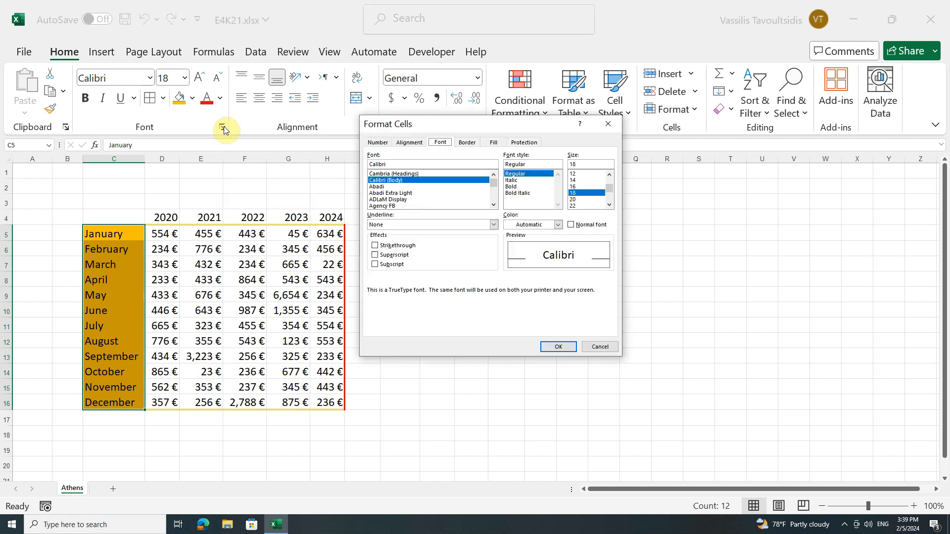
{"action": "left_click", "coordinate": [500, 143]}
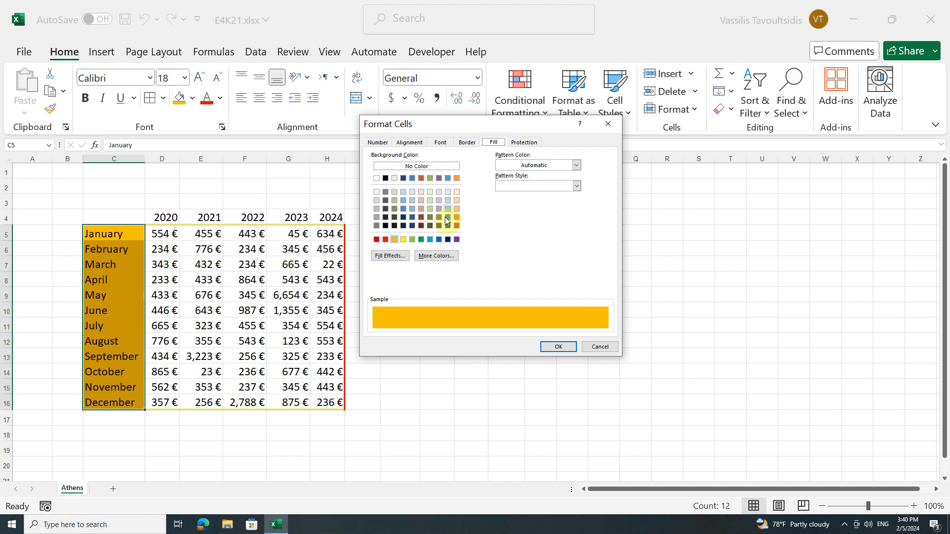
{"action": "left_click", "coordinate": [436, 256]}
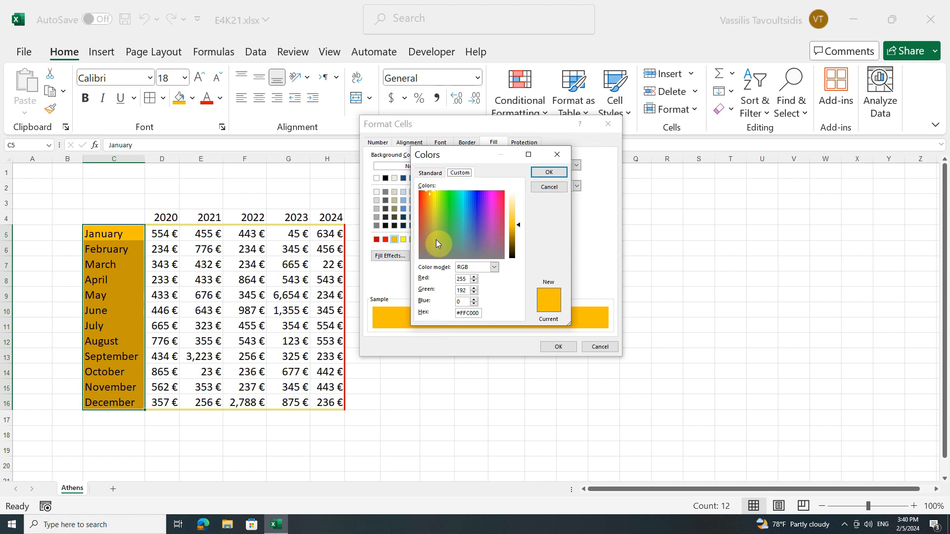
{"action": "left_click_drag", "start_coordinate": [433, 221], "coordinate": [480, 208]}
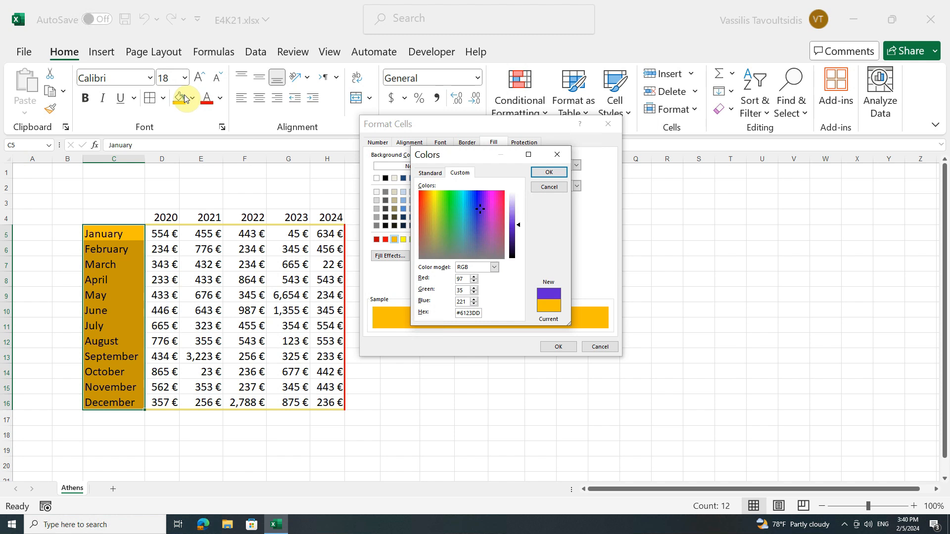
{"action": "left_click", "coordinate": [547, 189]}
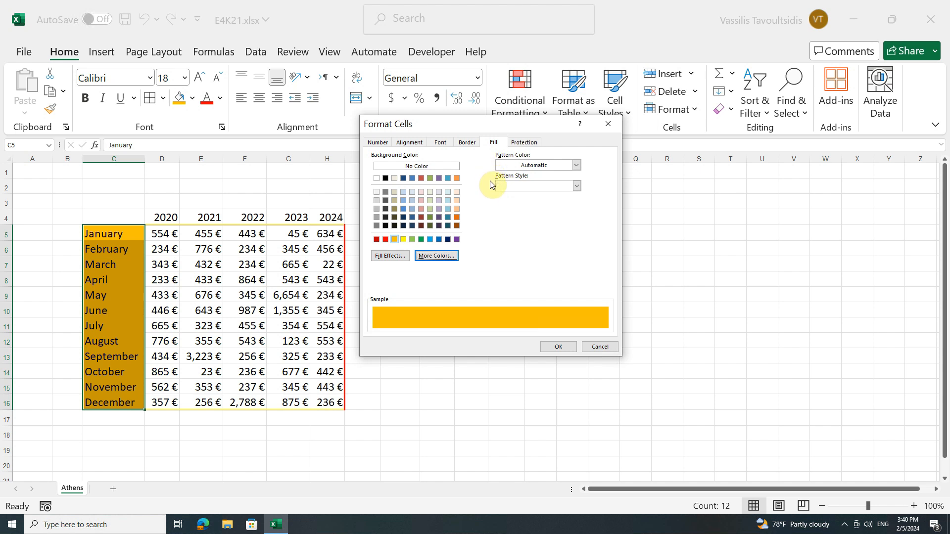
Fill C5:C16 with a standard dark blue background and a thin diagonal stripe pattern in standard orange.
{"action": "left_click", "coordinate": [447, 240]}
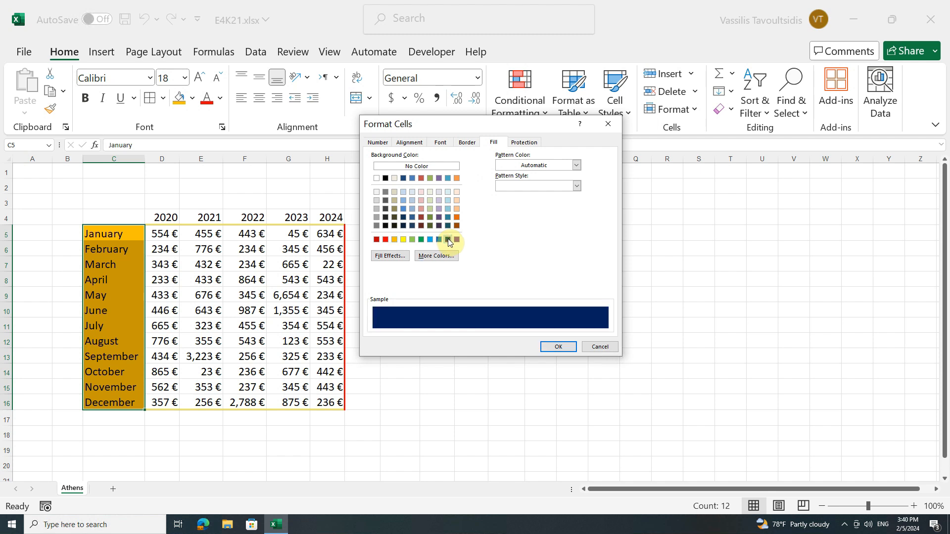
{"action": "left_click", "coordinate": [575, 186]}
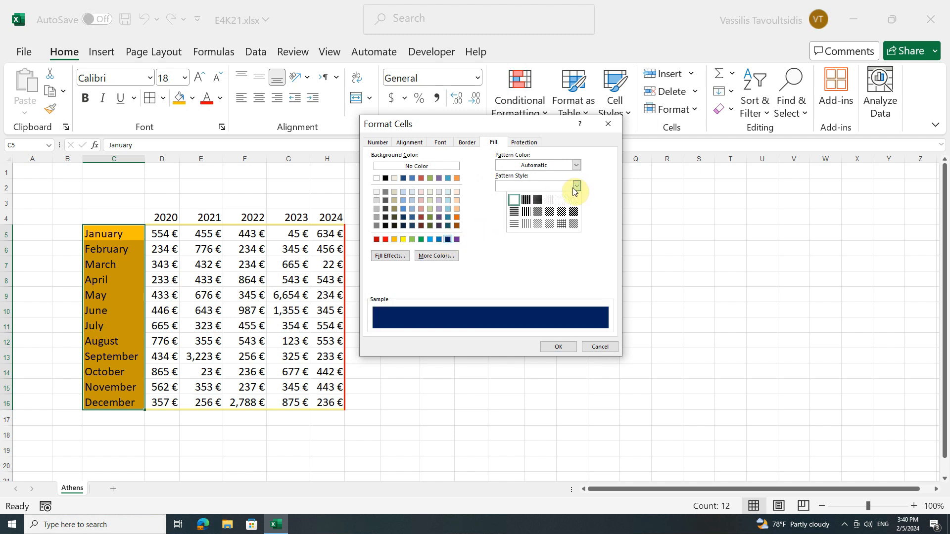
{"action": "left_click", "coordinate": [549, 225]}
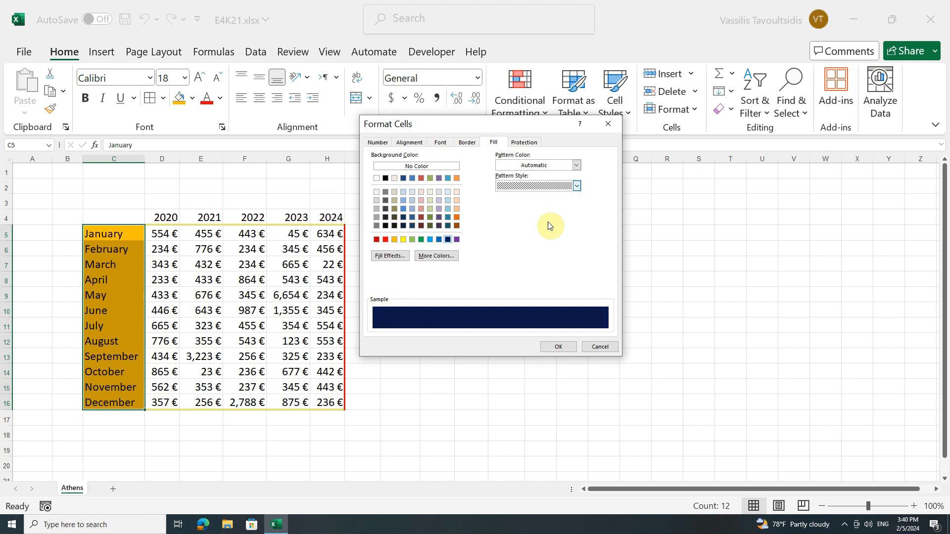
{"action": "left_click", "coordinate": [577, 165]}
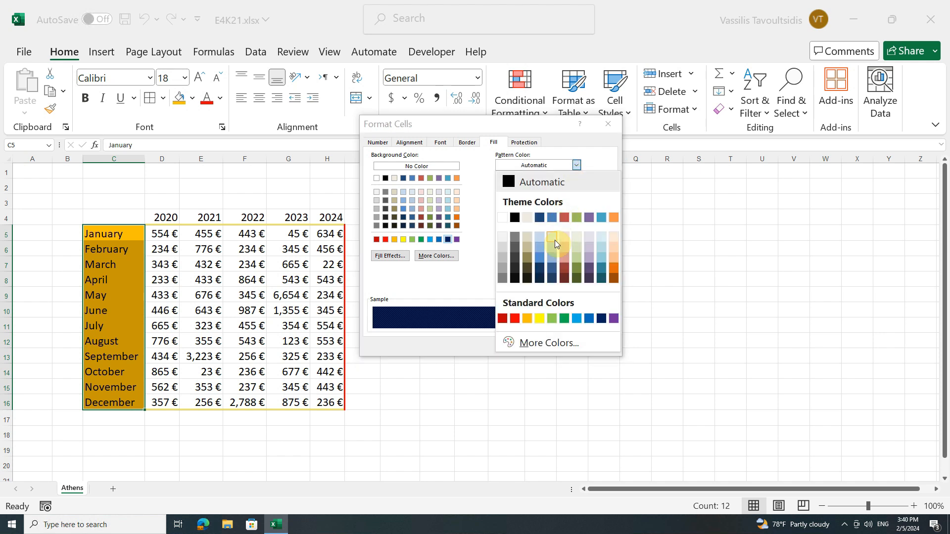
{"action": "left_click", "coordinate": [527, 318]}
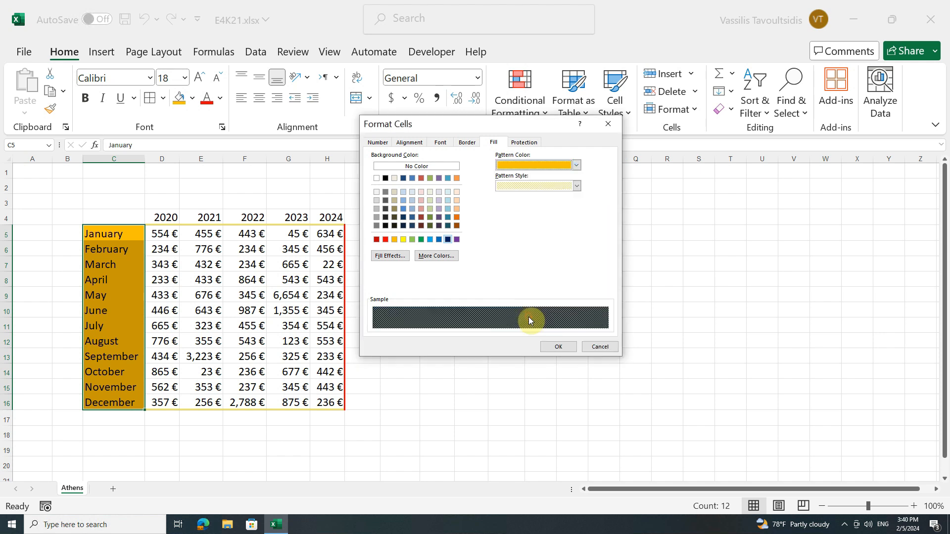
{"action": "left_click", "coordinate": [557, 346]}
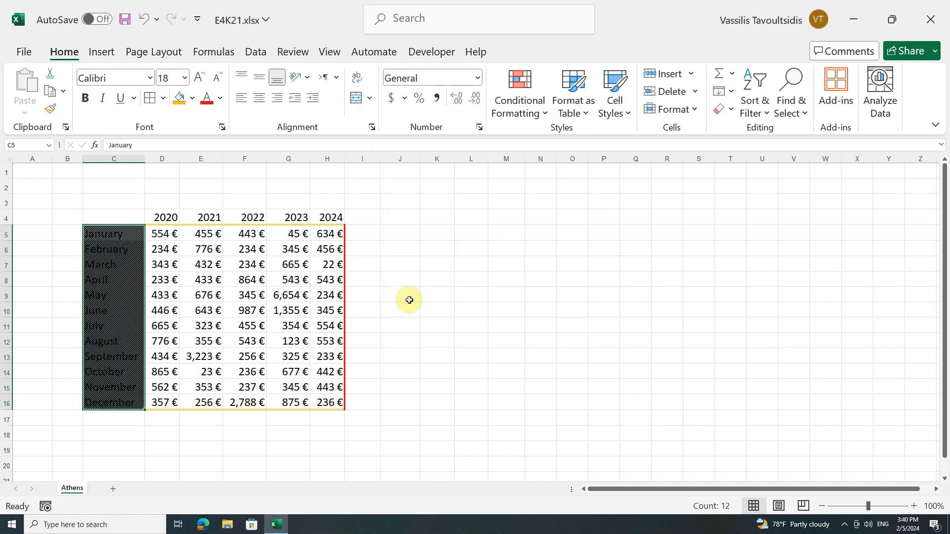
{"action": "left_click", "coordinate": [370, 285]}
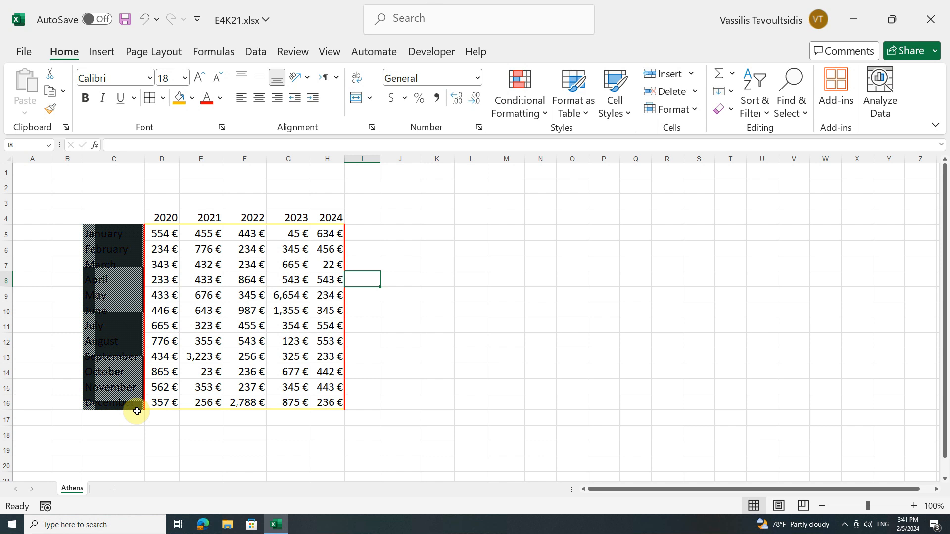
Fill the year headers D4:H4 with a two-color gradient from standard orange to standard yellow, using From center shading.
{"action": "left_click_drag", "start_coordinate": [151, 215], "coordinate": [321, 216]}
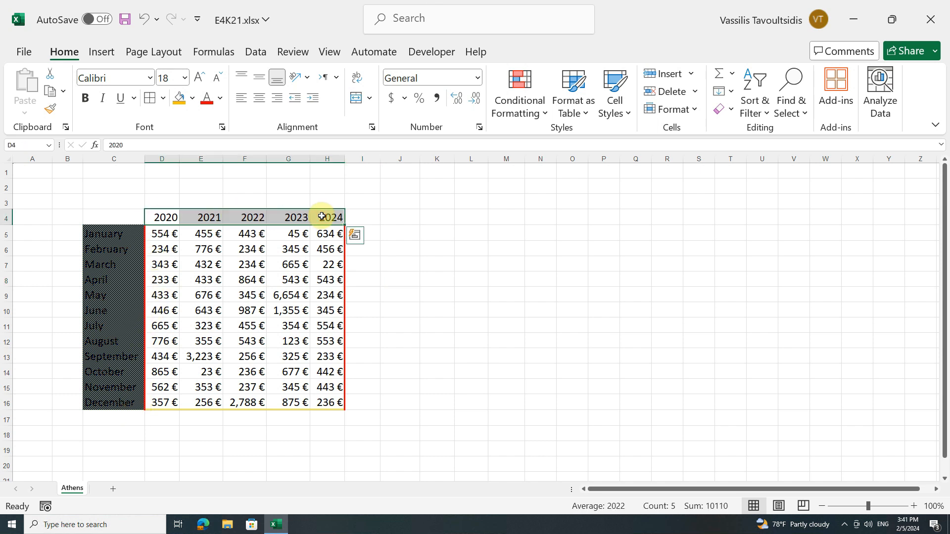
{"action": "left_click", "coordinate": [221, 129]}
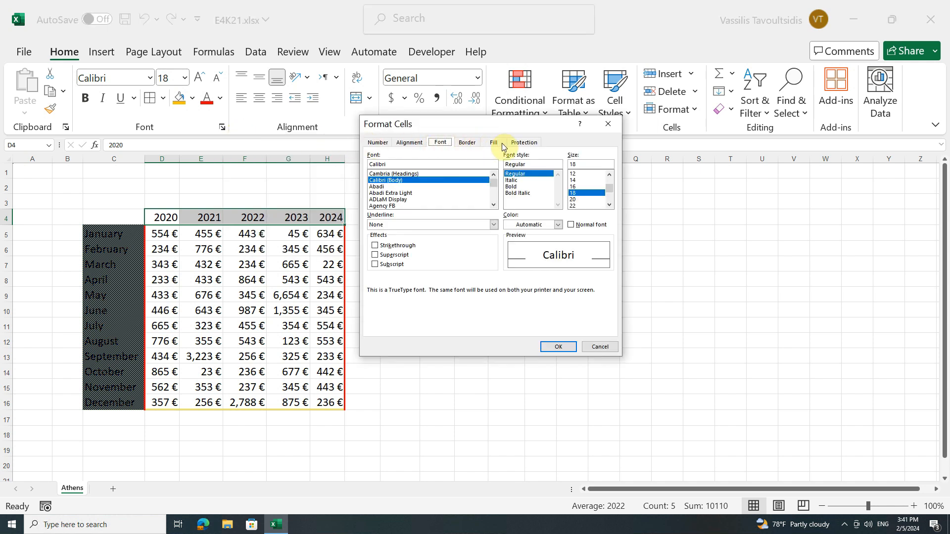
{"action": "left_click", "coordinate": [493, 143]}
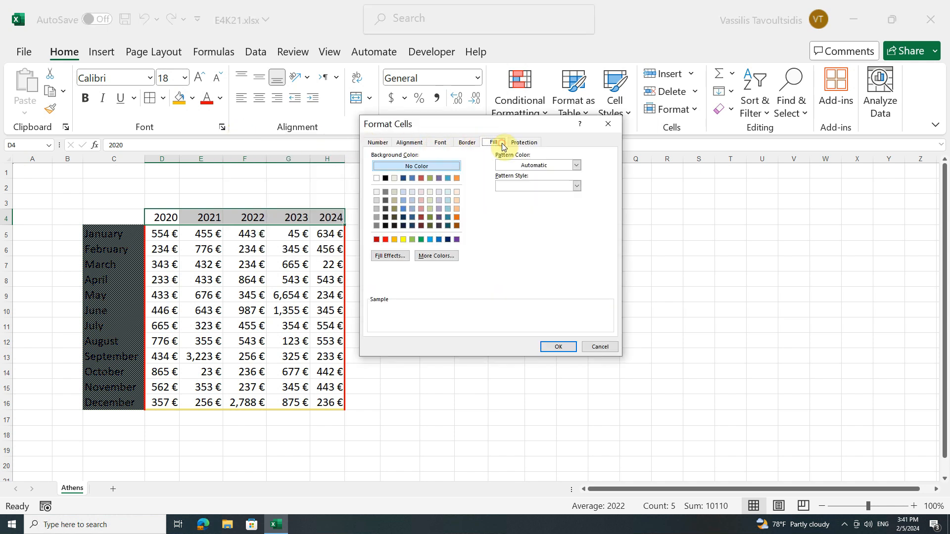
{"action": "left_click", "coordinate": [403, 255]}
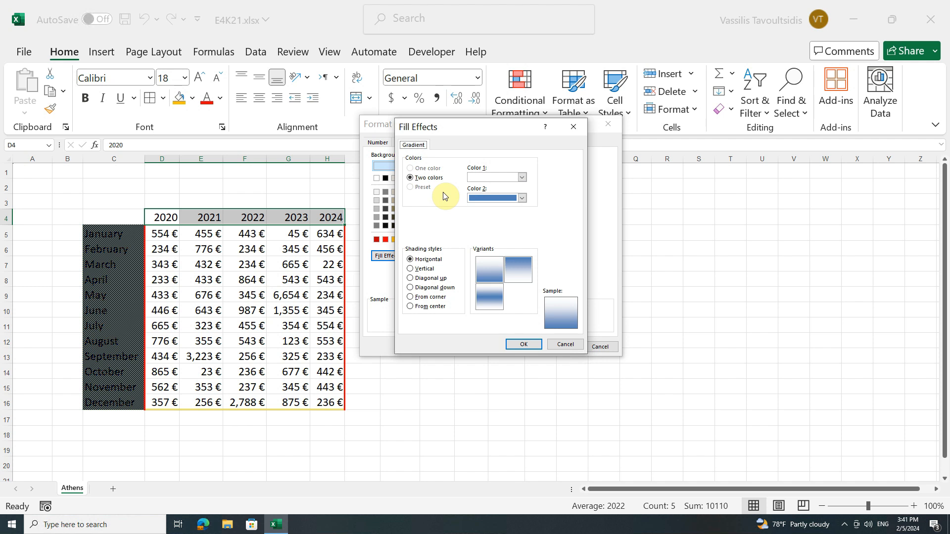
{"action": "left_click", "coordinate": [524, 178]}
{"action": "left_click", "coordinate": [499, 308]}
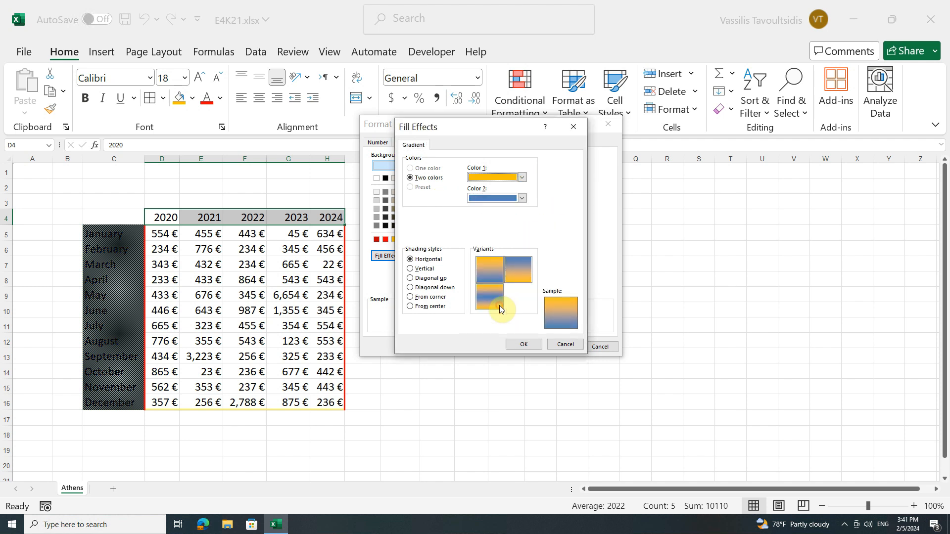
{"action": "left_click", "coordinate": [522, 198]}
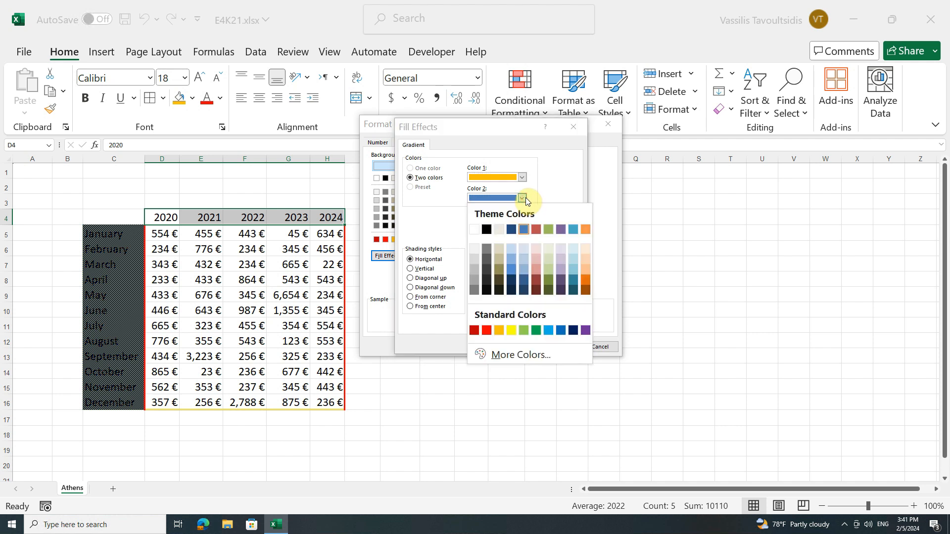
{"action": "left_click", "coordinate": [512, 330]}
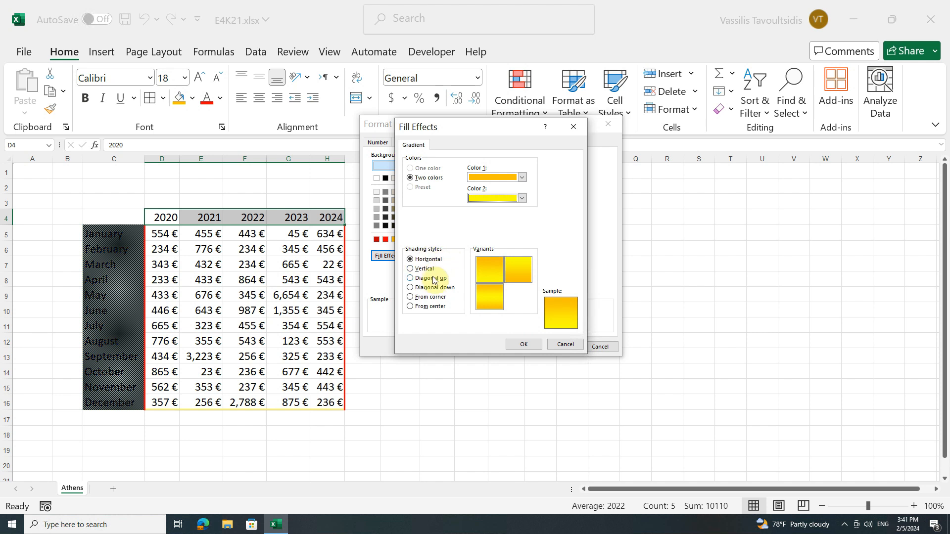
{"action": "left_click", "coordinate": [431, 306]}
{"action": "left_click", "coordinate": [523, 343]}
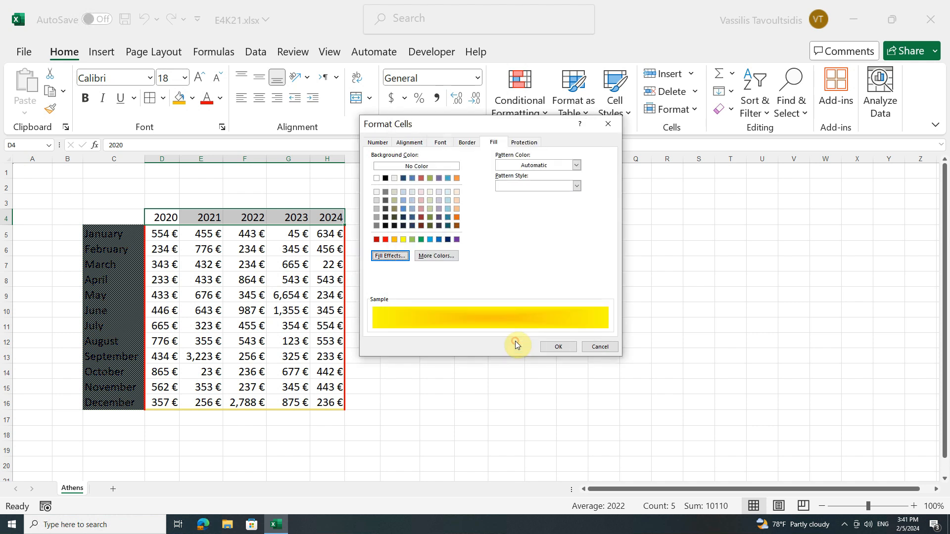
{"action": "left_click", "coordinate": [550, 346]}
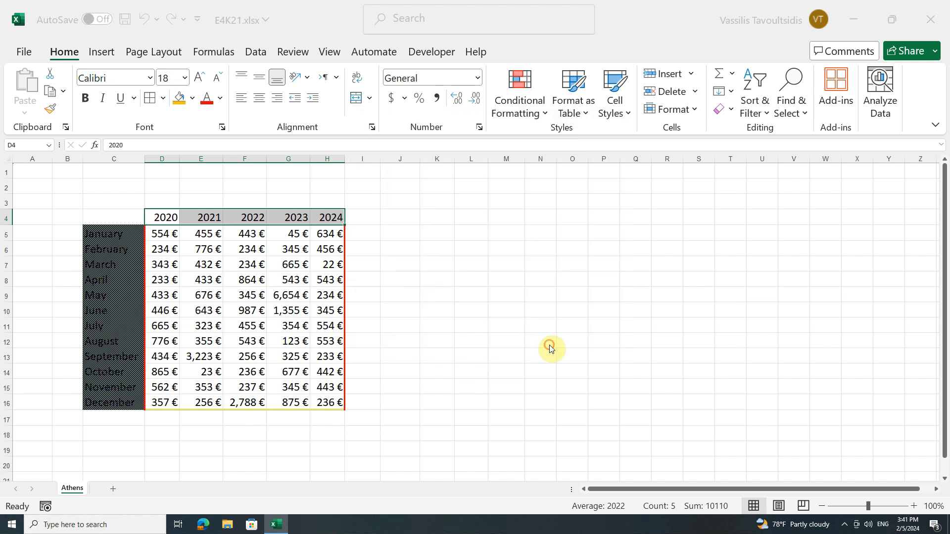
Examine the custom border settings for the amounts in D5:H16, leaving them as they are.
{"action": "left_click", "coordinate": [389, 262]}
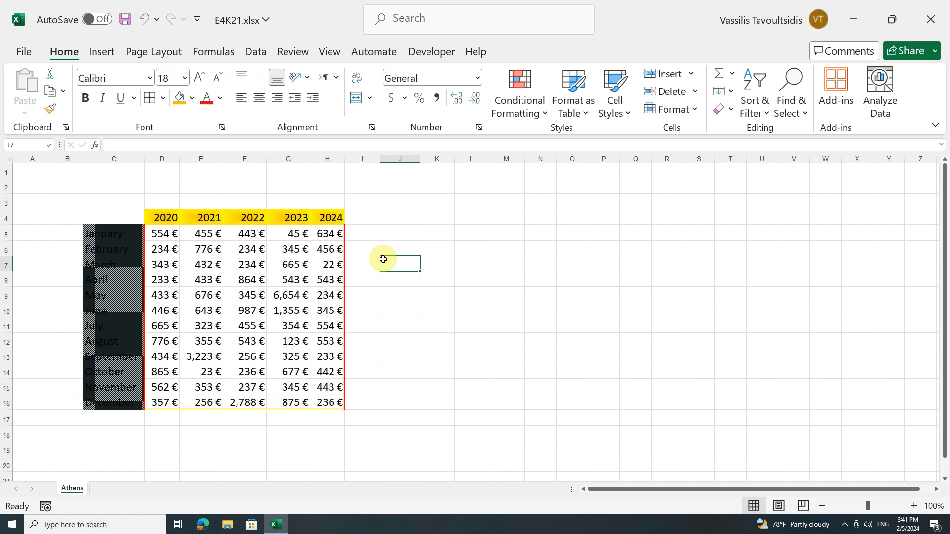
{"action": "left_click_drag", "start_coordinate": [170, 234], "coordinate": [312, 395]}
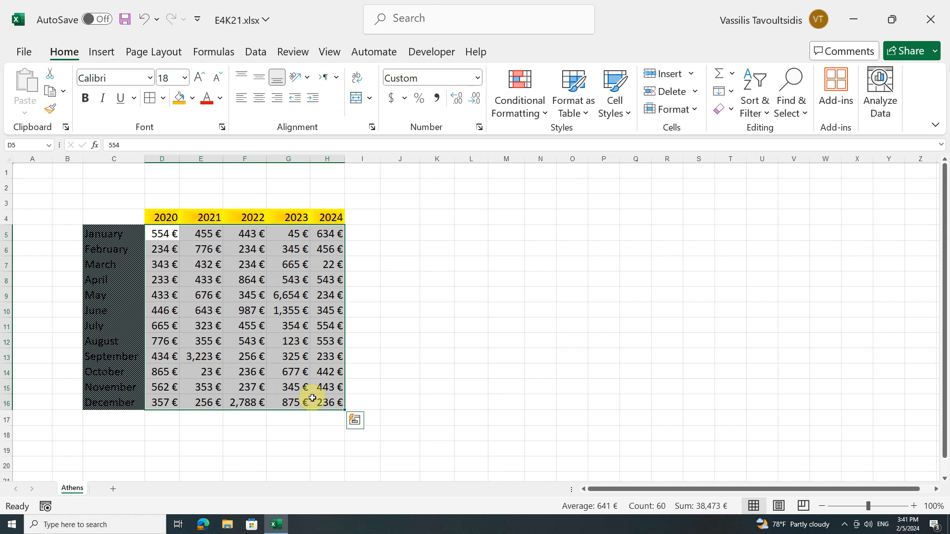
{"action": "left_click", "coordinate": [163, 100]}
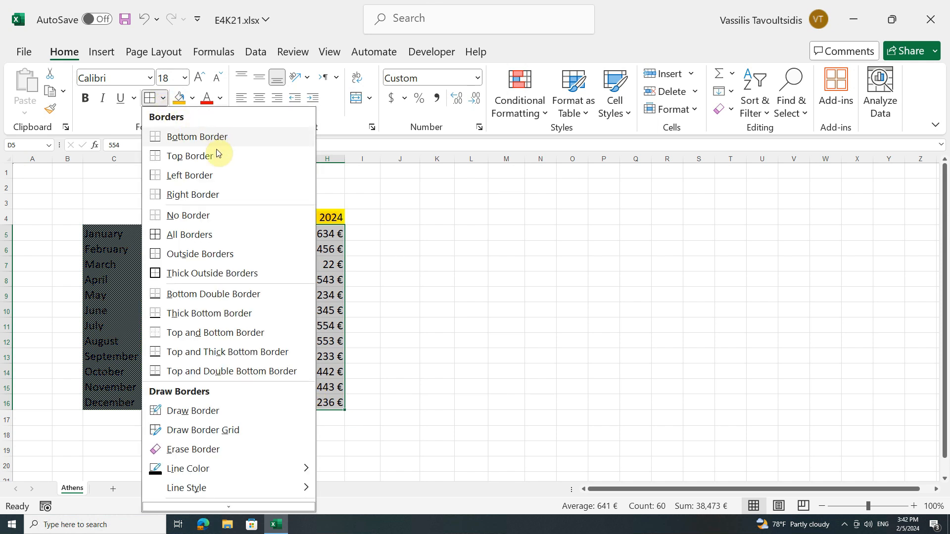
{"action": "scroll", "coordinate": [218, 356], "scroll_direction": "down", "scroll_amount": 1}
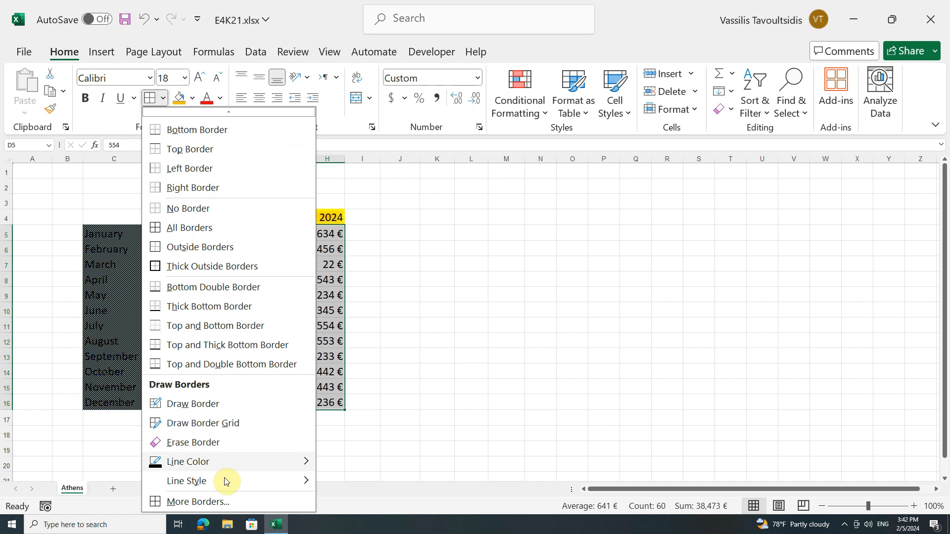
{"action": "left_click", "coordinate": [242, 501]}
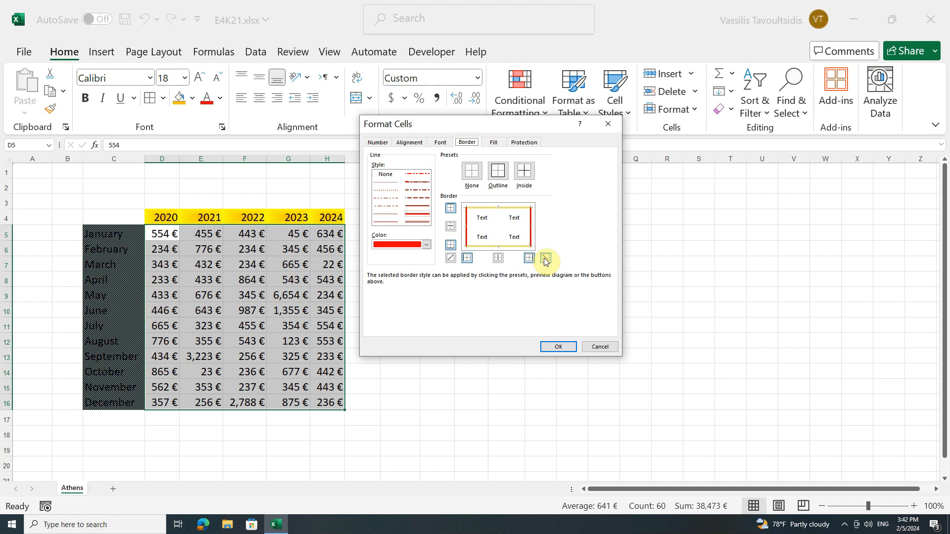
{"action": "left_click", "coordinate": [600, 346]}
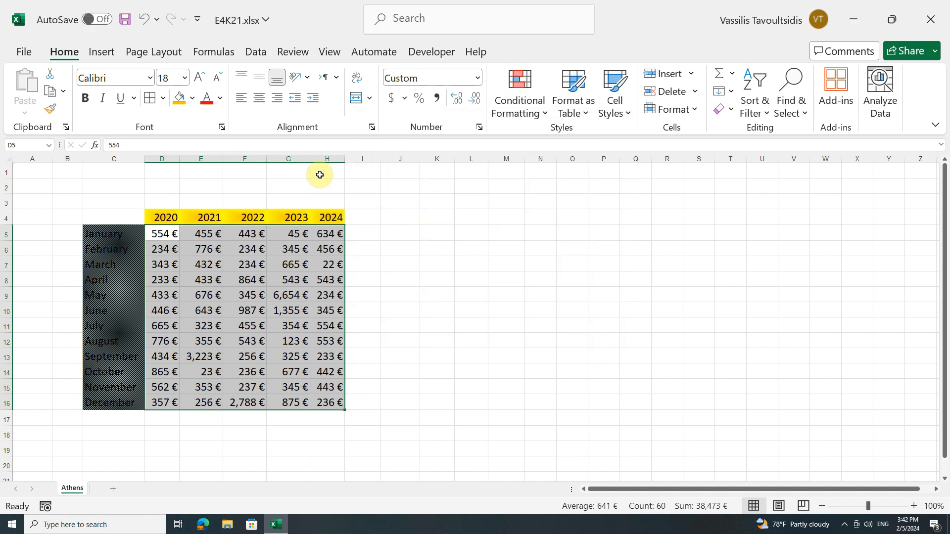
Look over the fill color choices for the amounts in D5:H16 and open their detailed fill settings.
{"action": "left_click", "coordinate": [191, 98]}
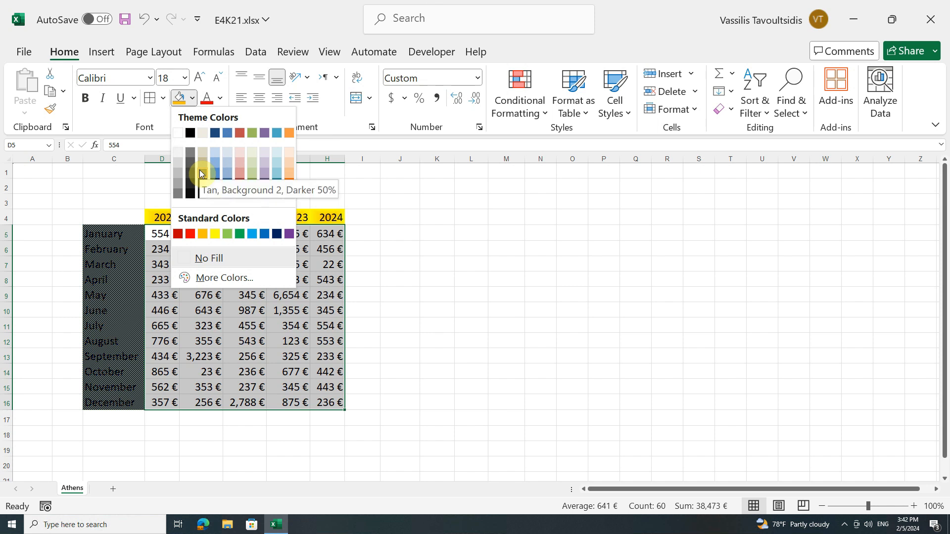
{"action": "left_click", "coordinate": [163, 125]}
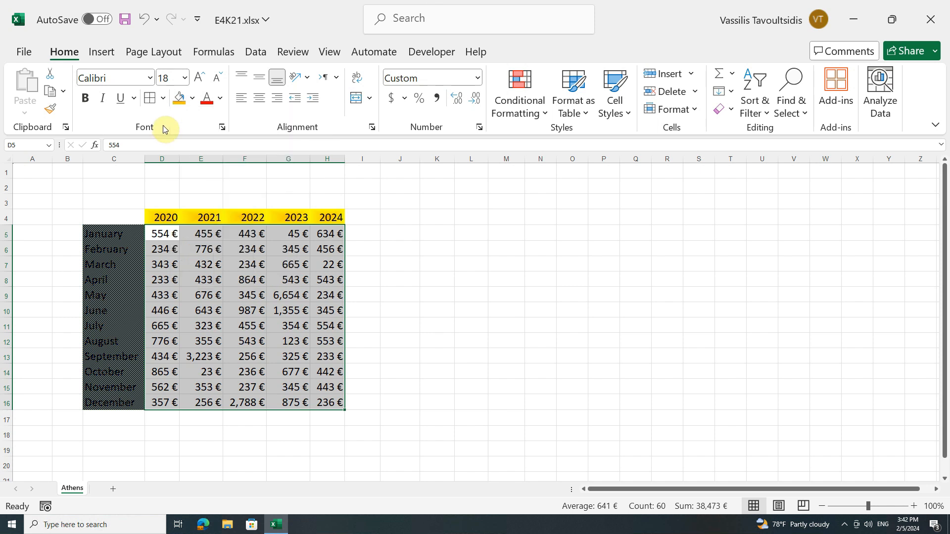
{"action": "left_click", "coordinate": [223, 129]}
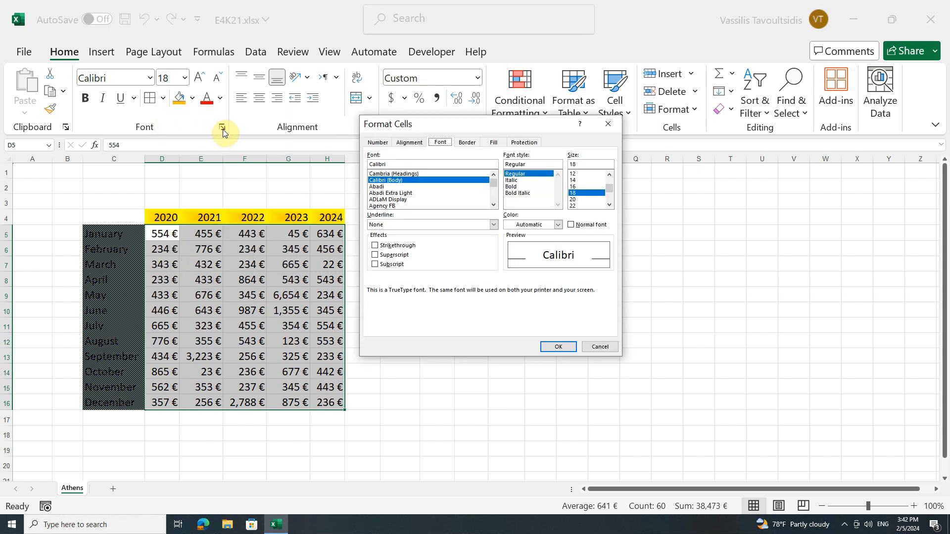
{"action": "left_click", "coordinate": [502, 144]}
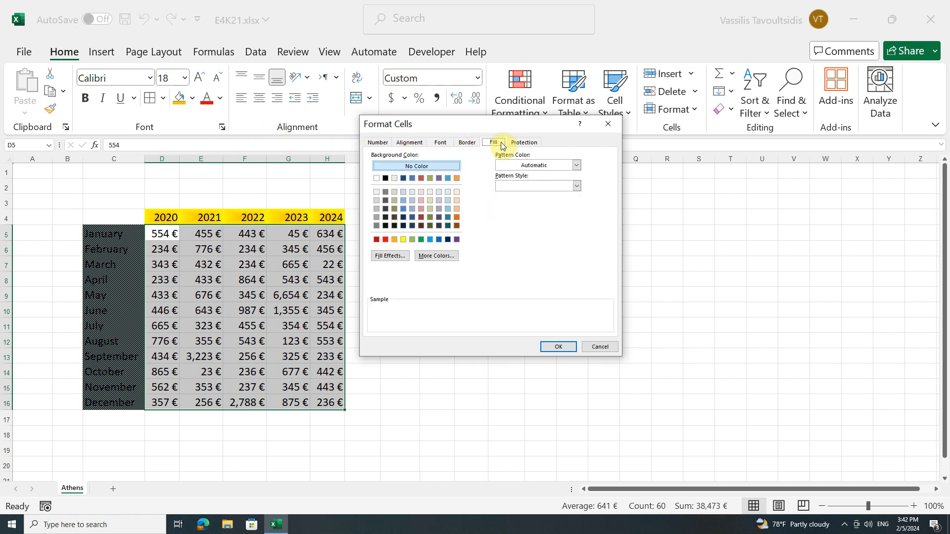